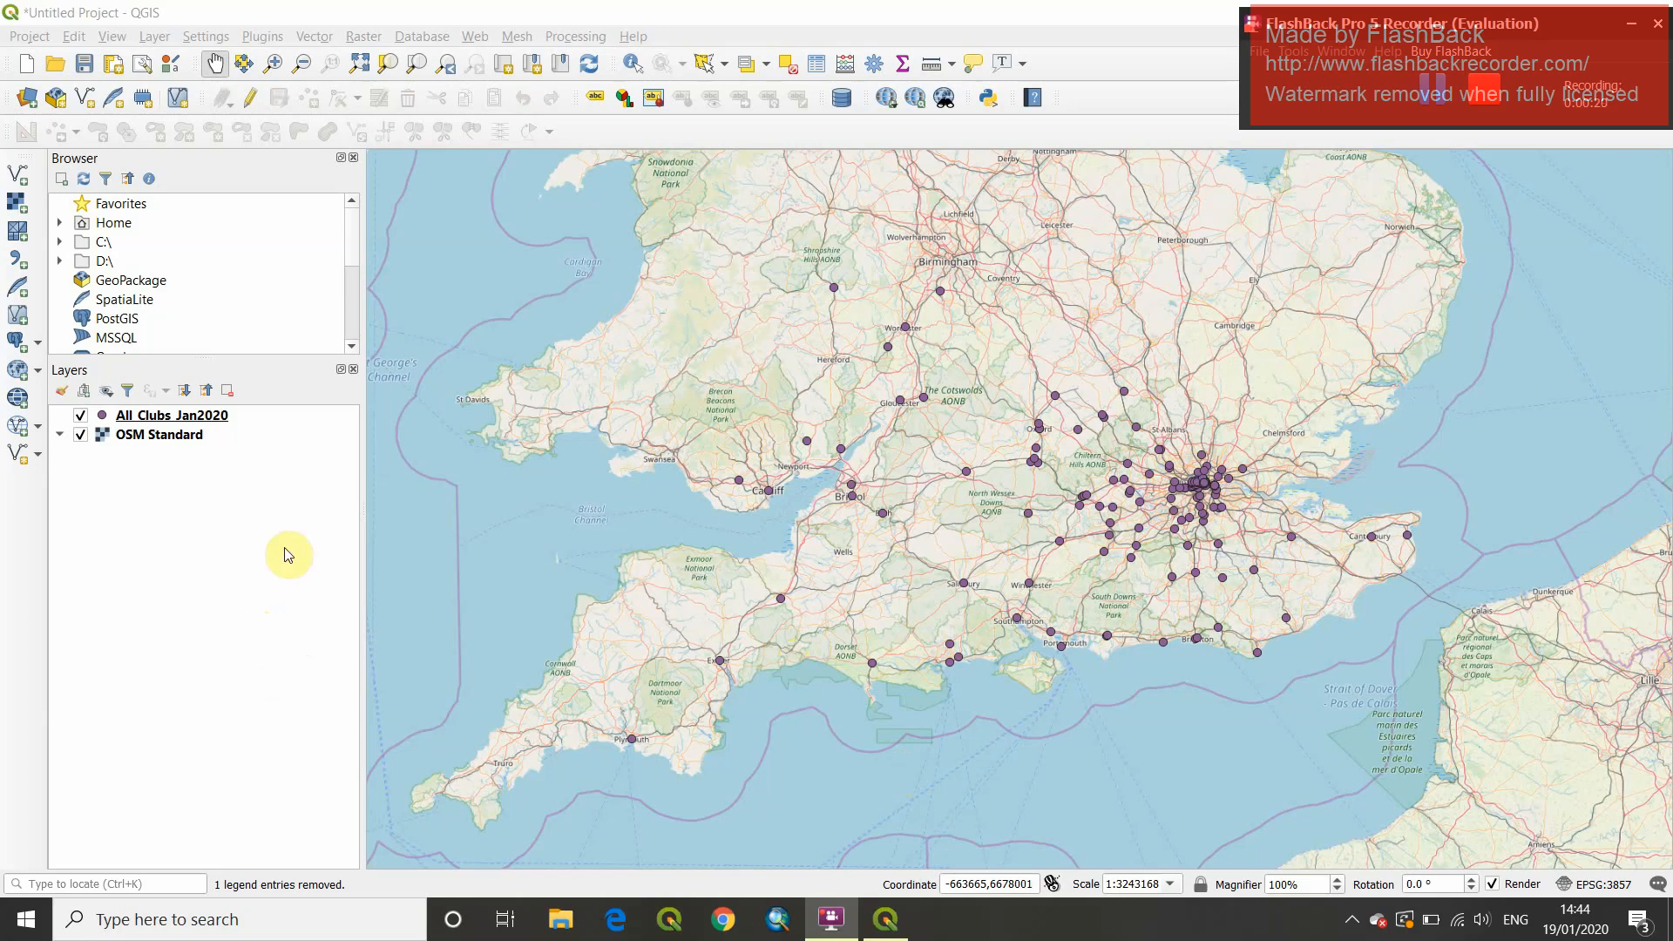
# - Set the All_Clubs_Jan2020 layer's symbology to Categorized, using the Division column
pyautogui.click(177, 416)
pyautogui.rightClick(175, 413)
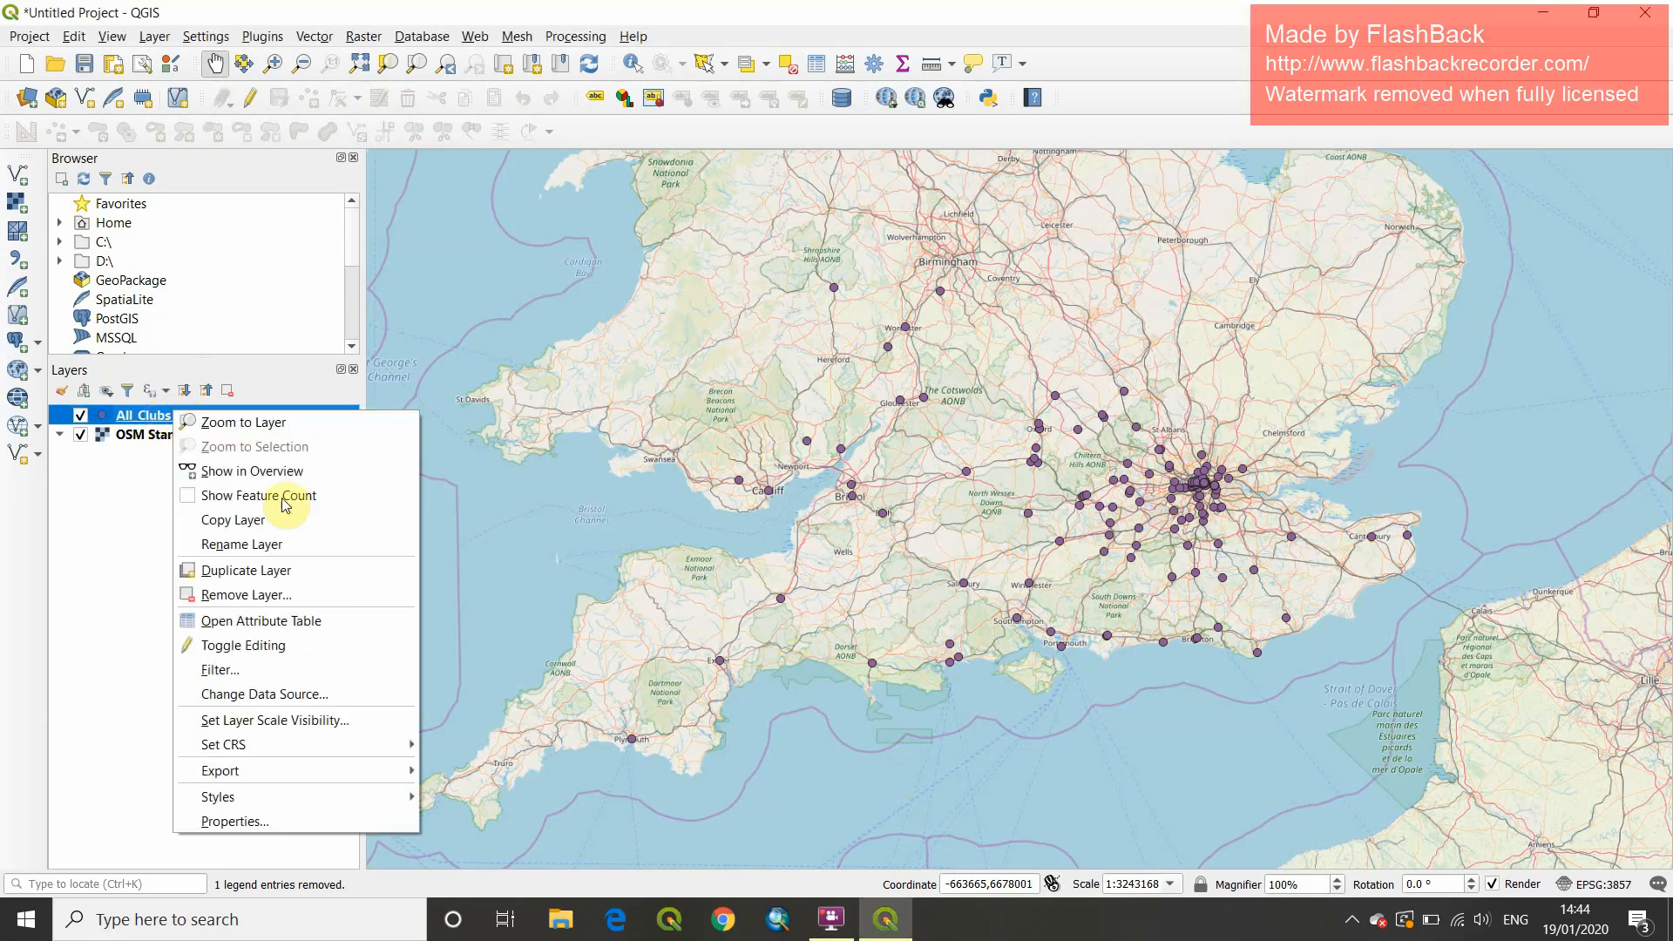
pyautogui.click(233, 822)
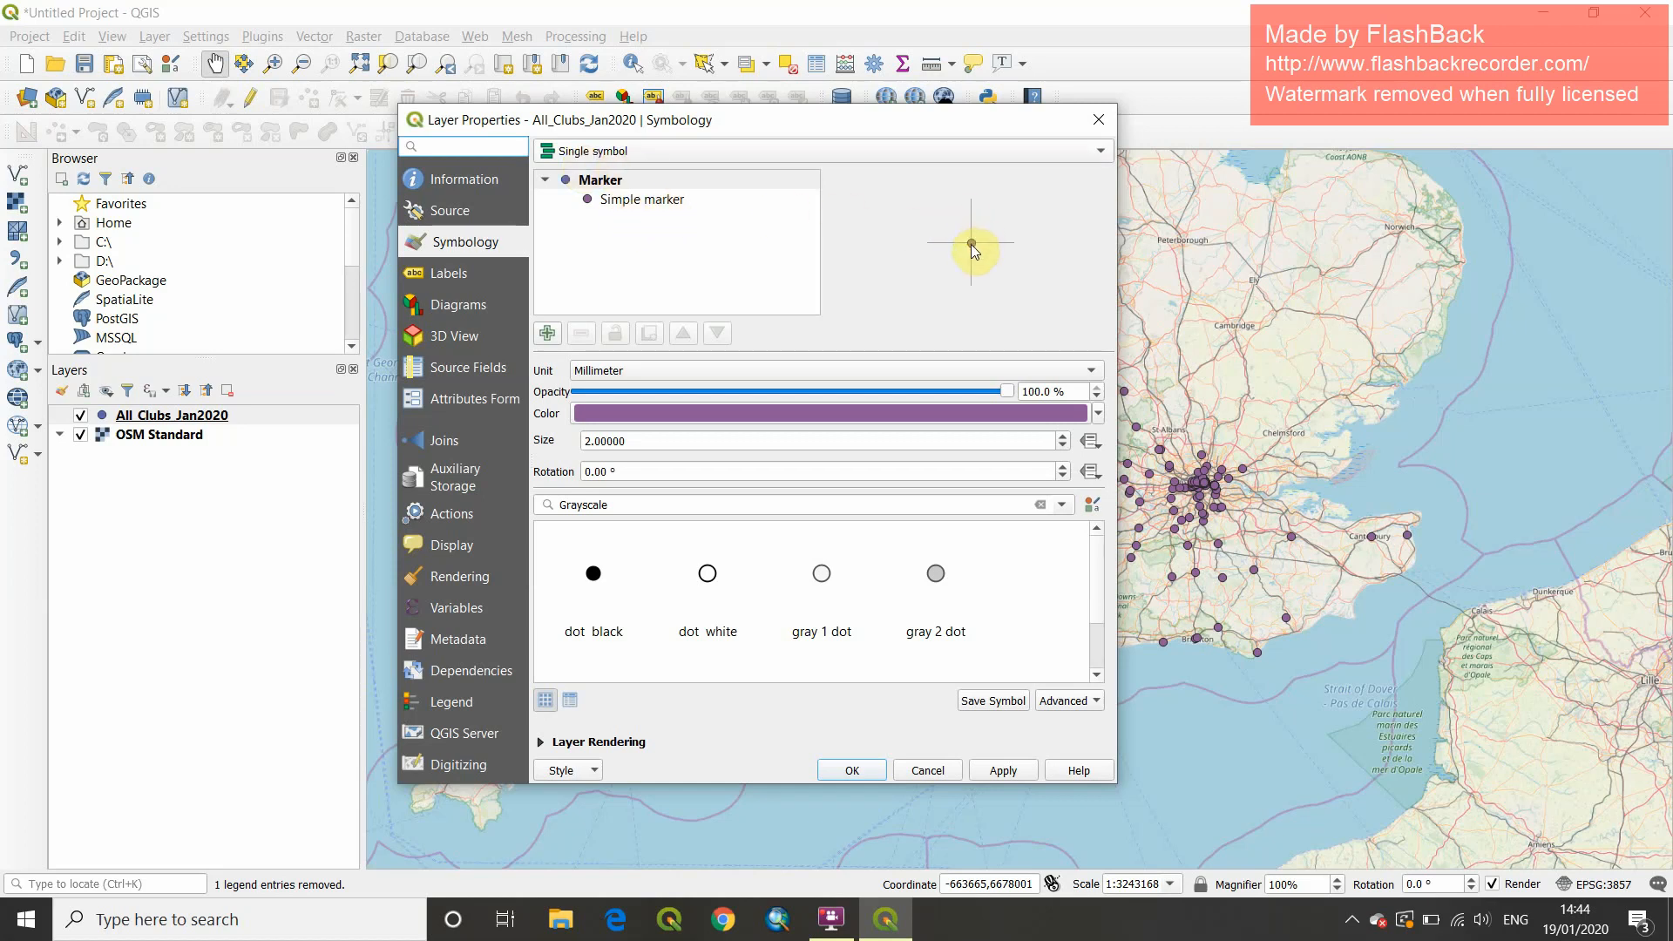
pyautogui.click(635, 155)
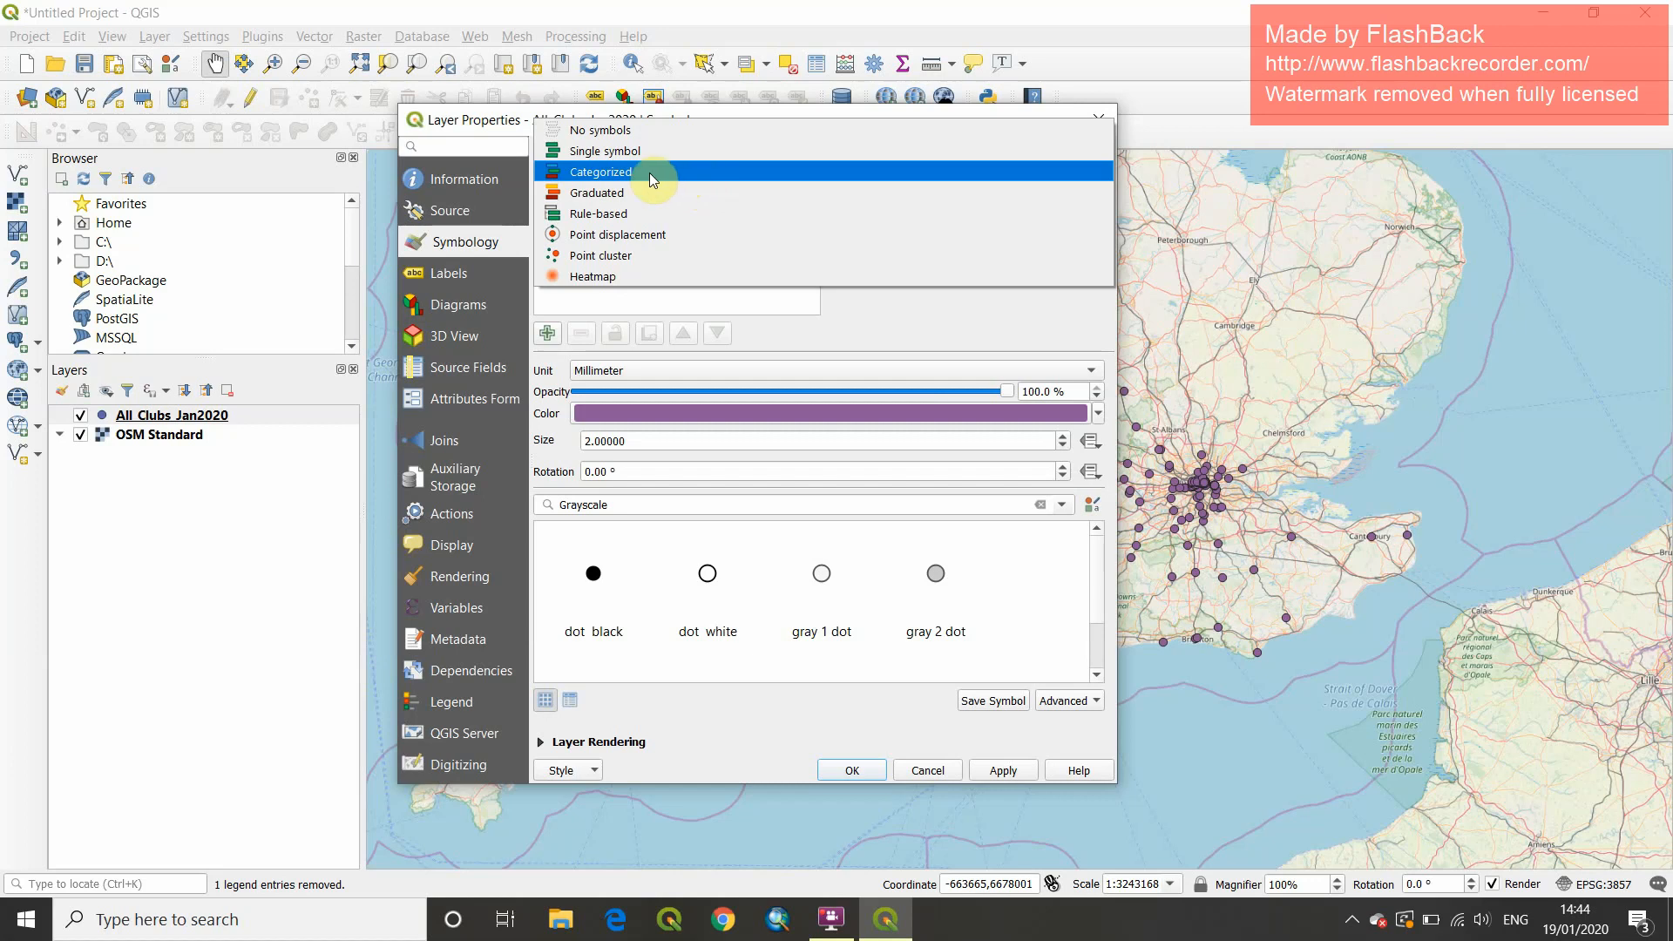
pyautogui.click(575, 174)
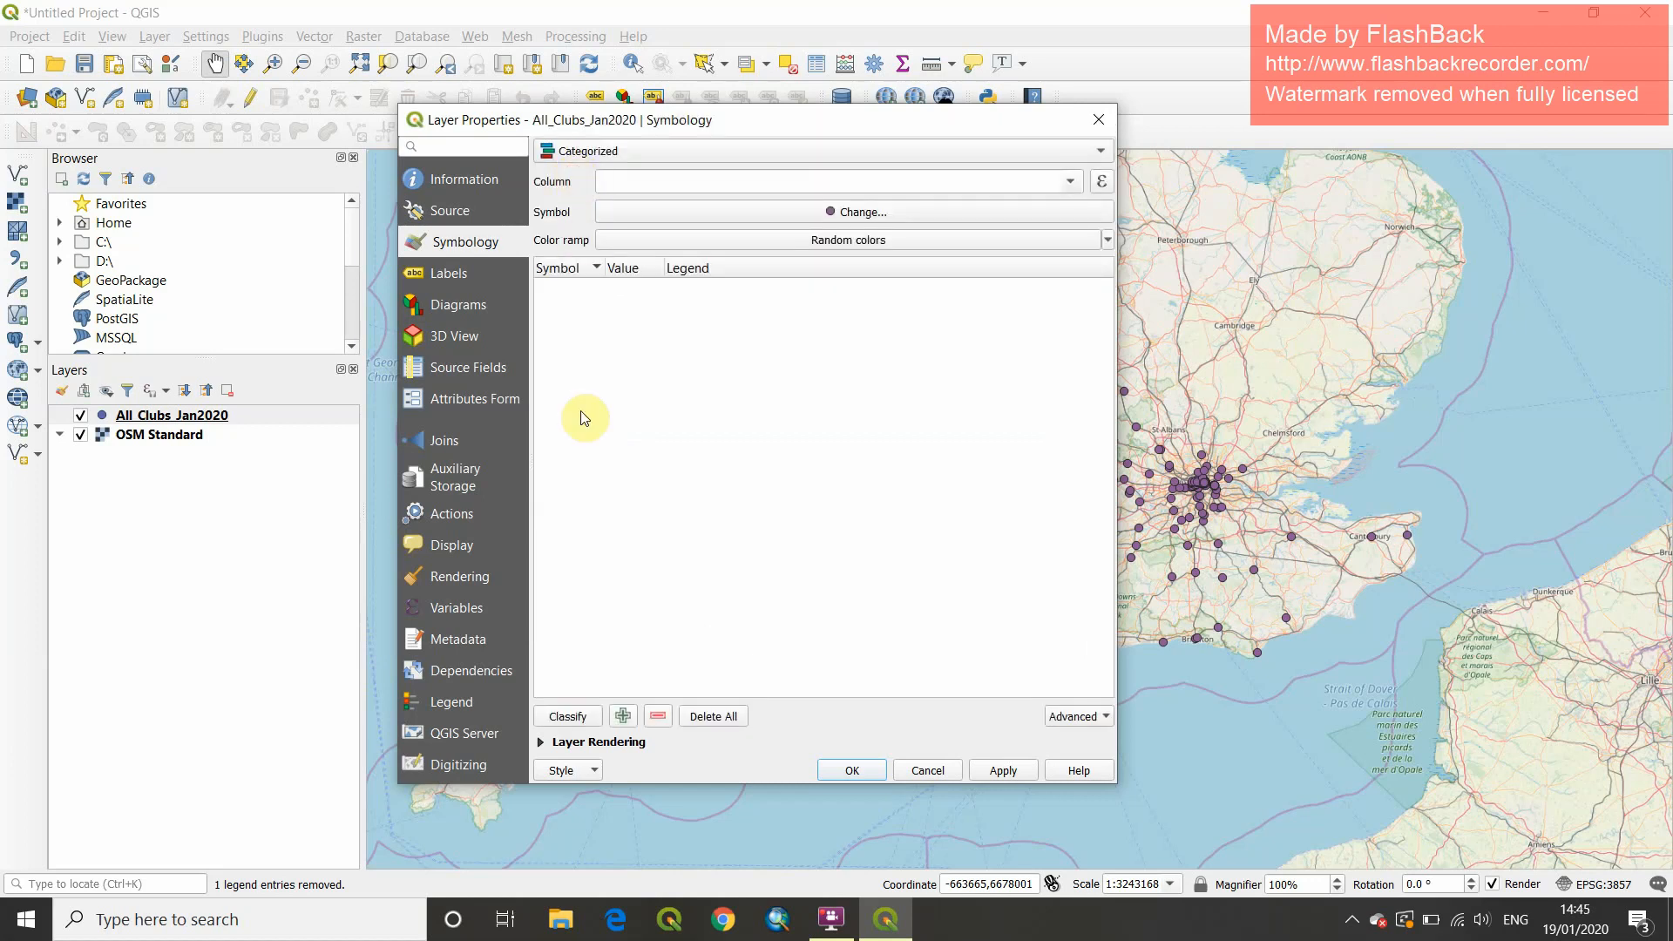
pyautogui.click(658, 180)
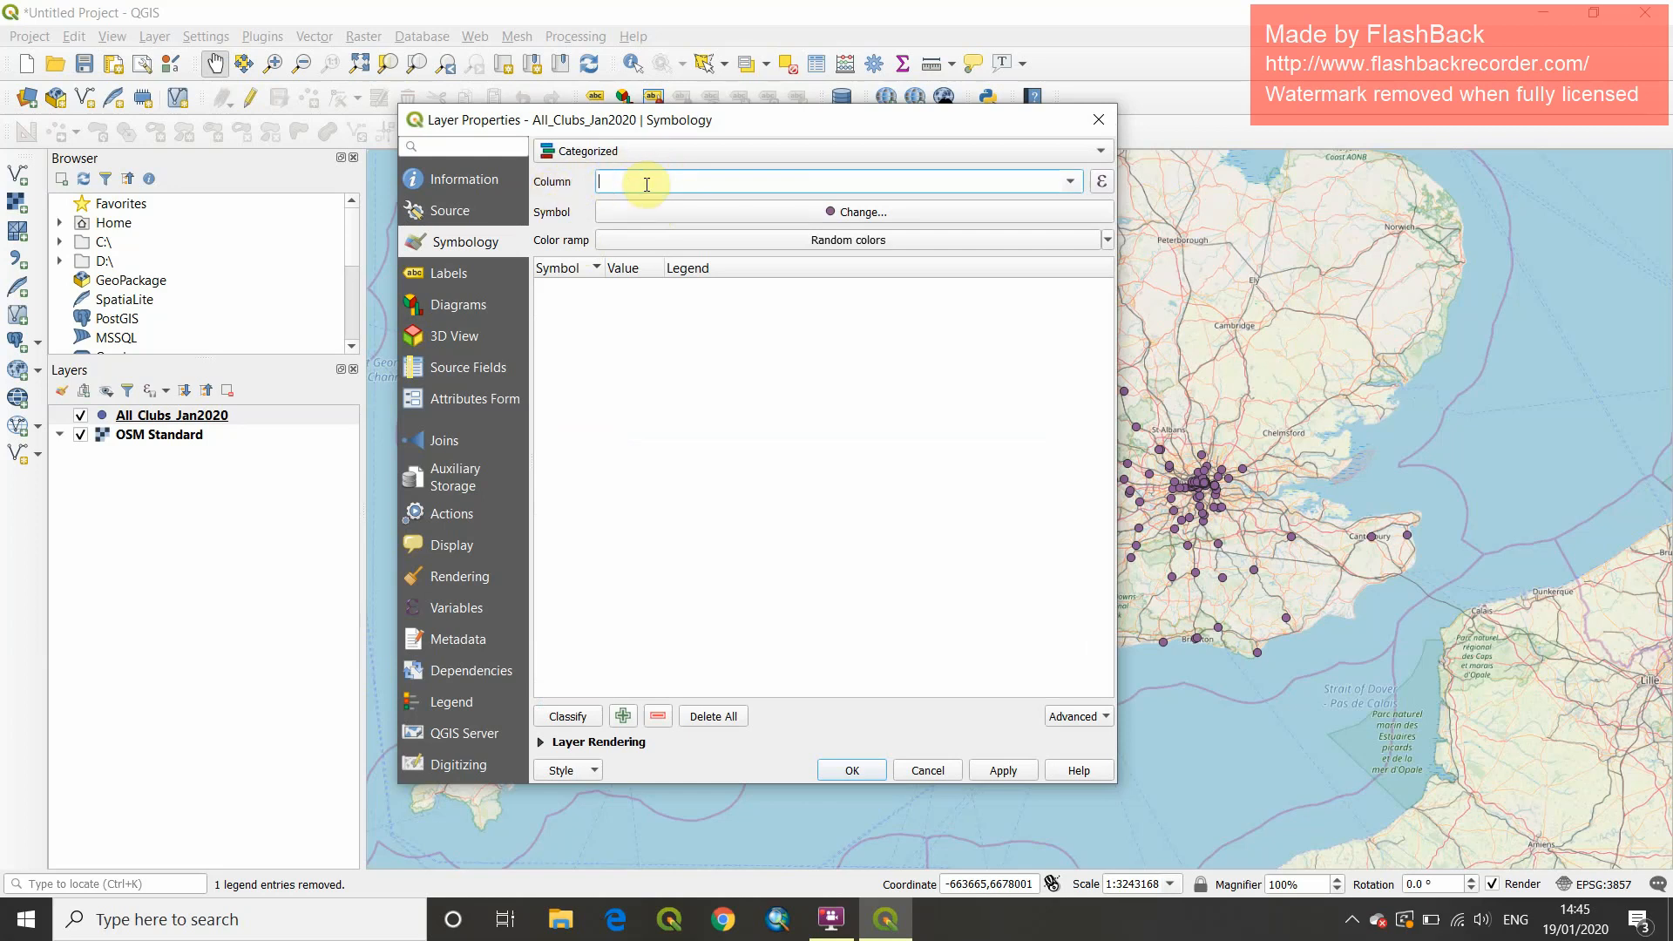
pyautogui.click(1070, 180)
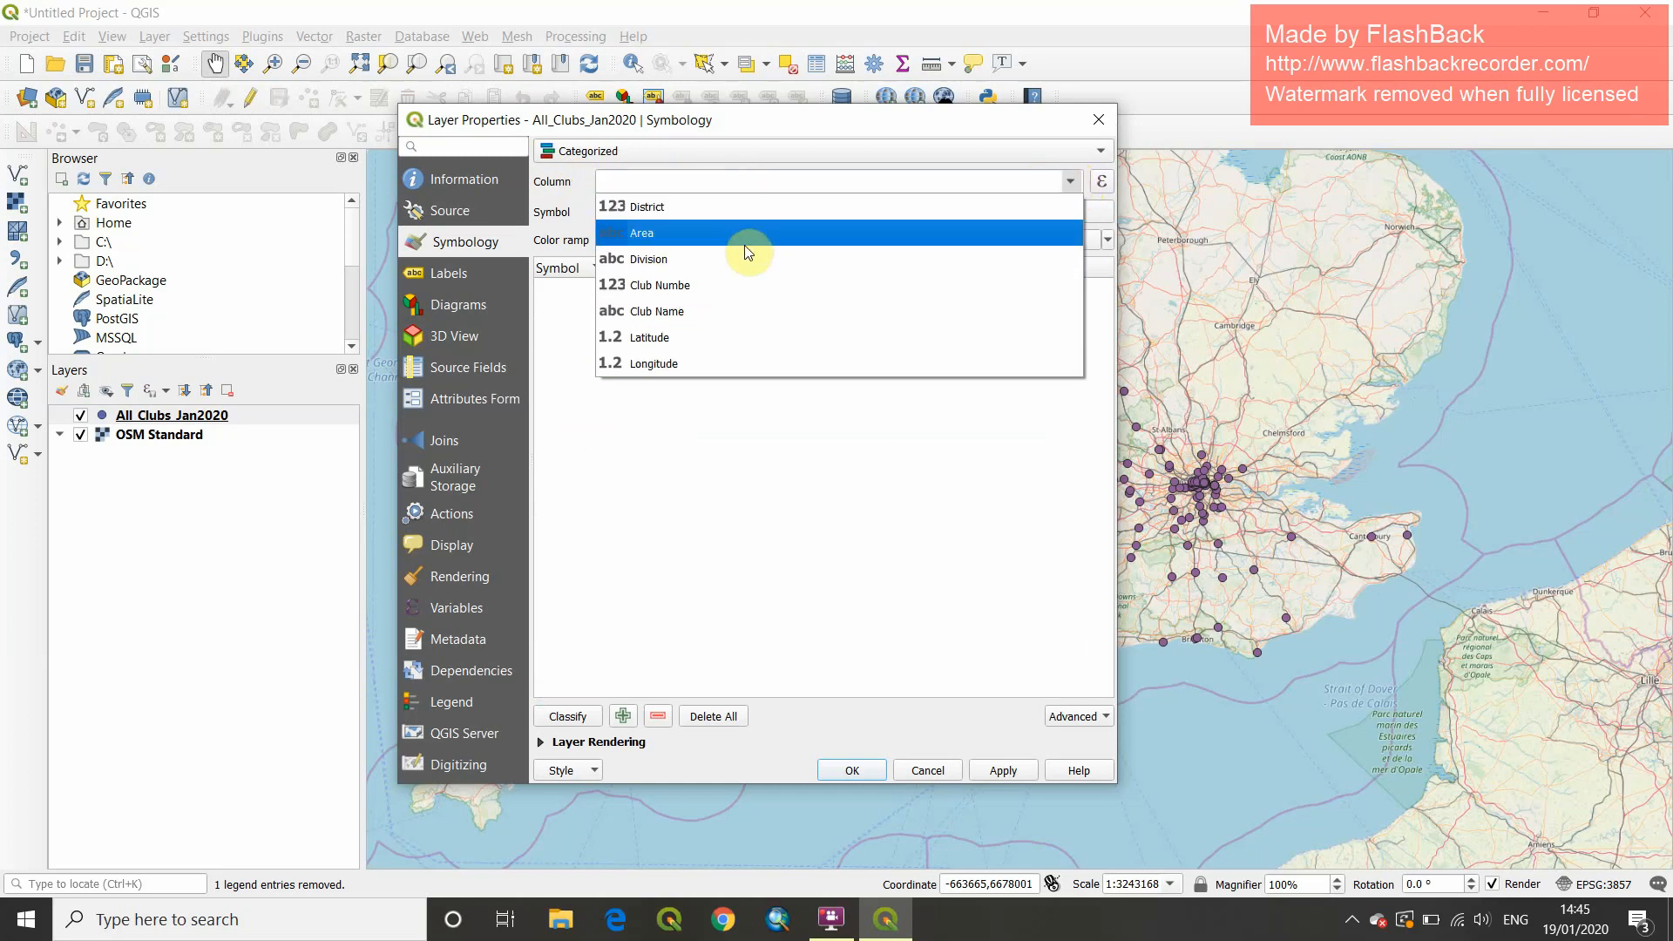
pyautogui.click(635, 255)
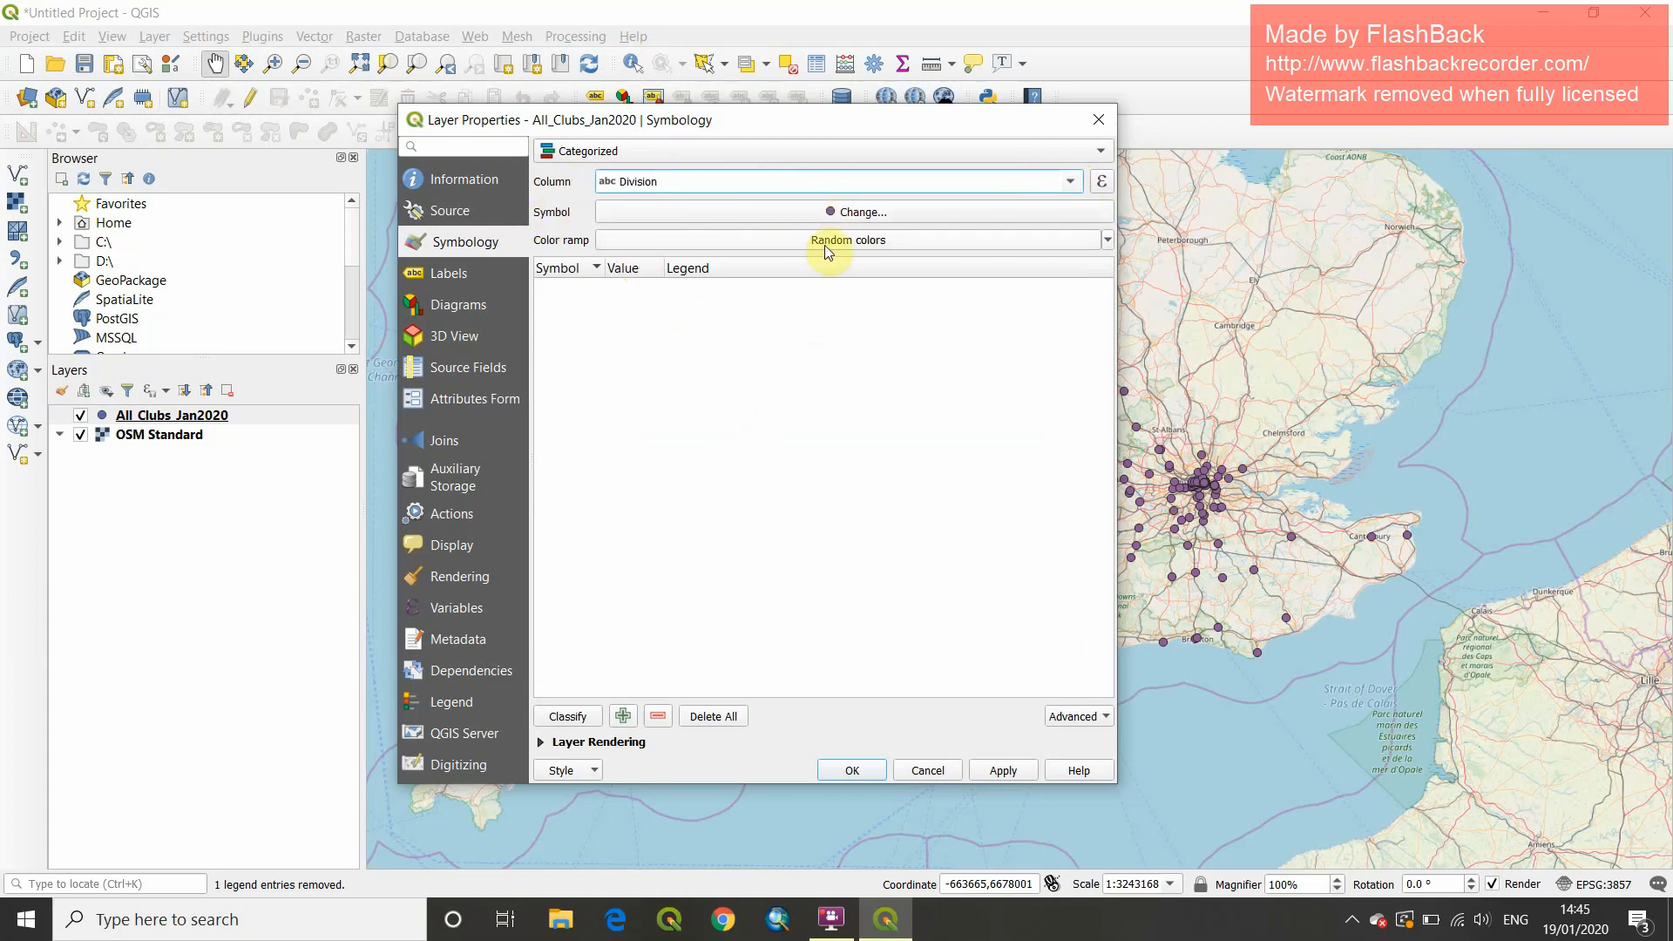
# - Try the Magma color ramp for the categories and switch back to the Random Color Ramp
pyautogui.click(1077, 241)
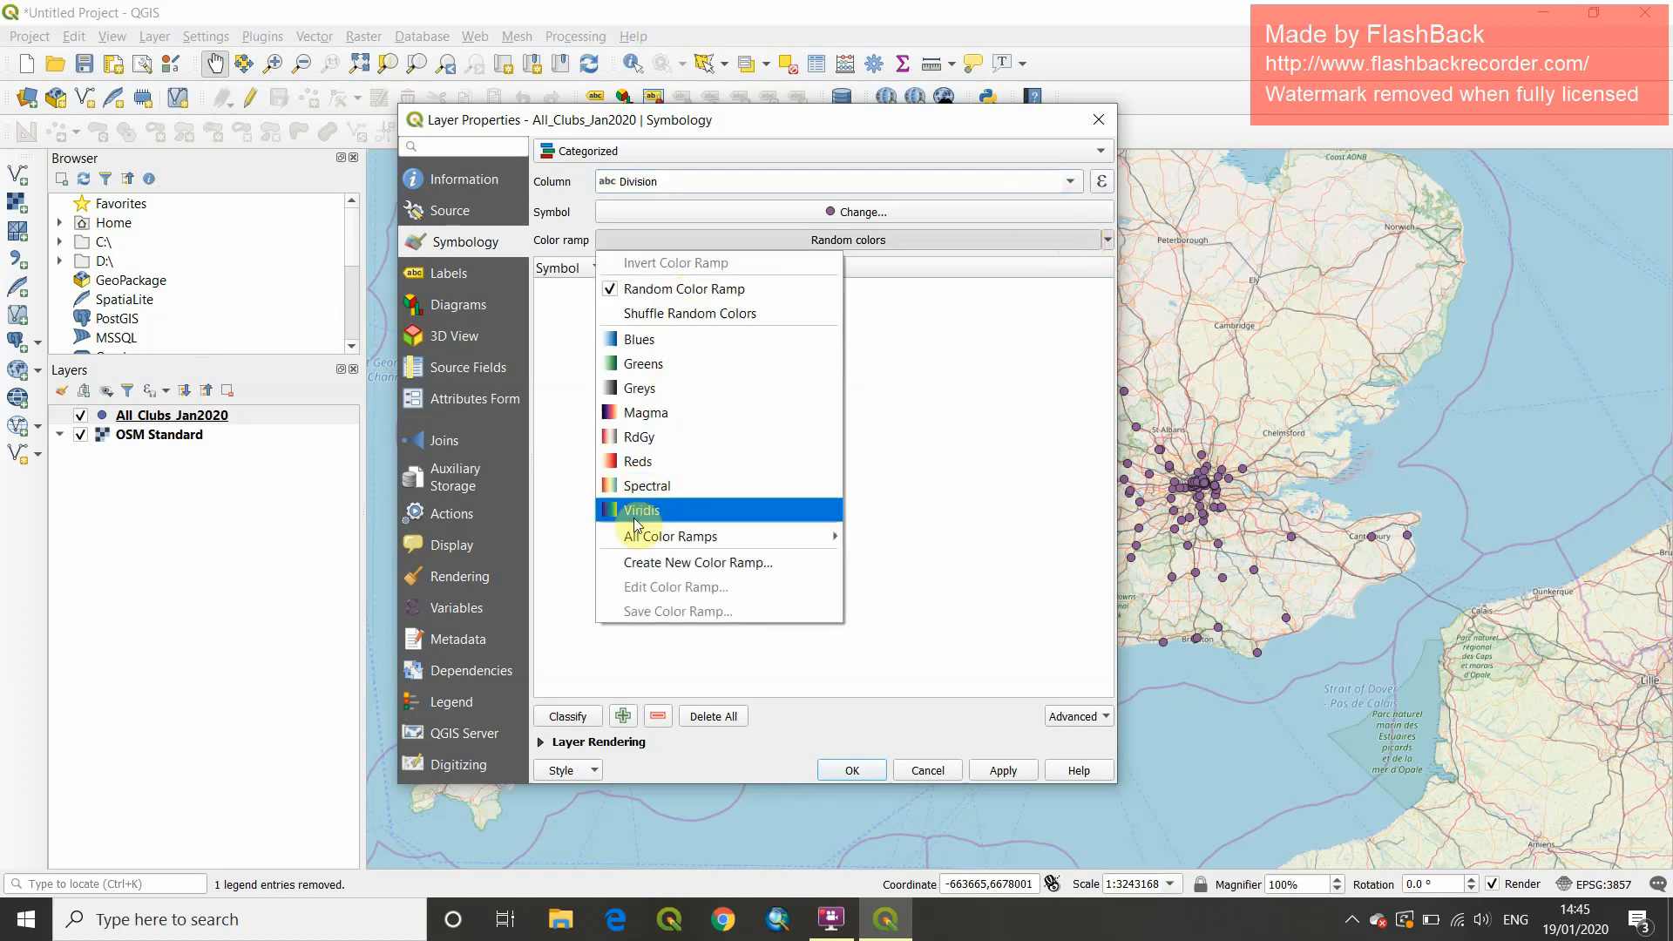
pyautogui.click(649, 412)
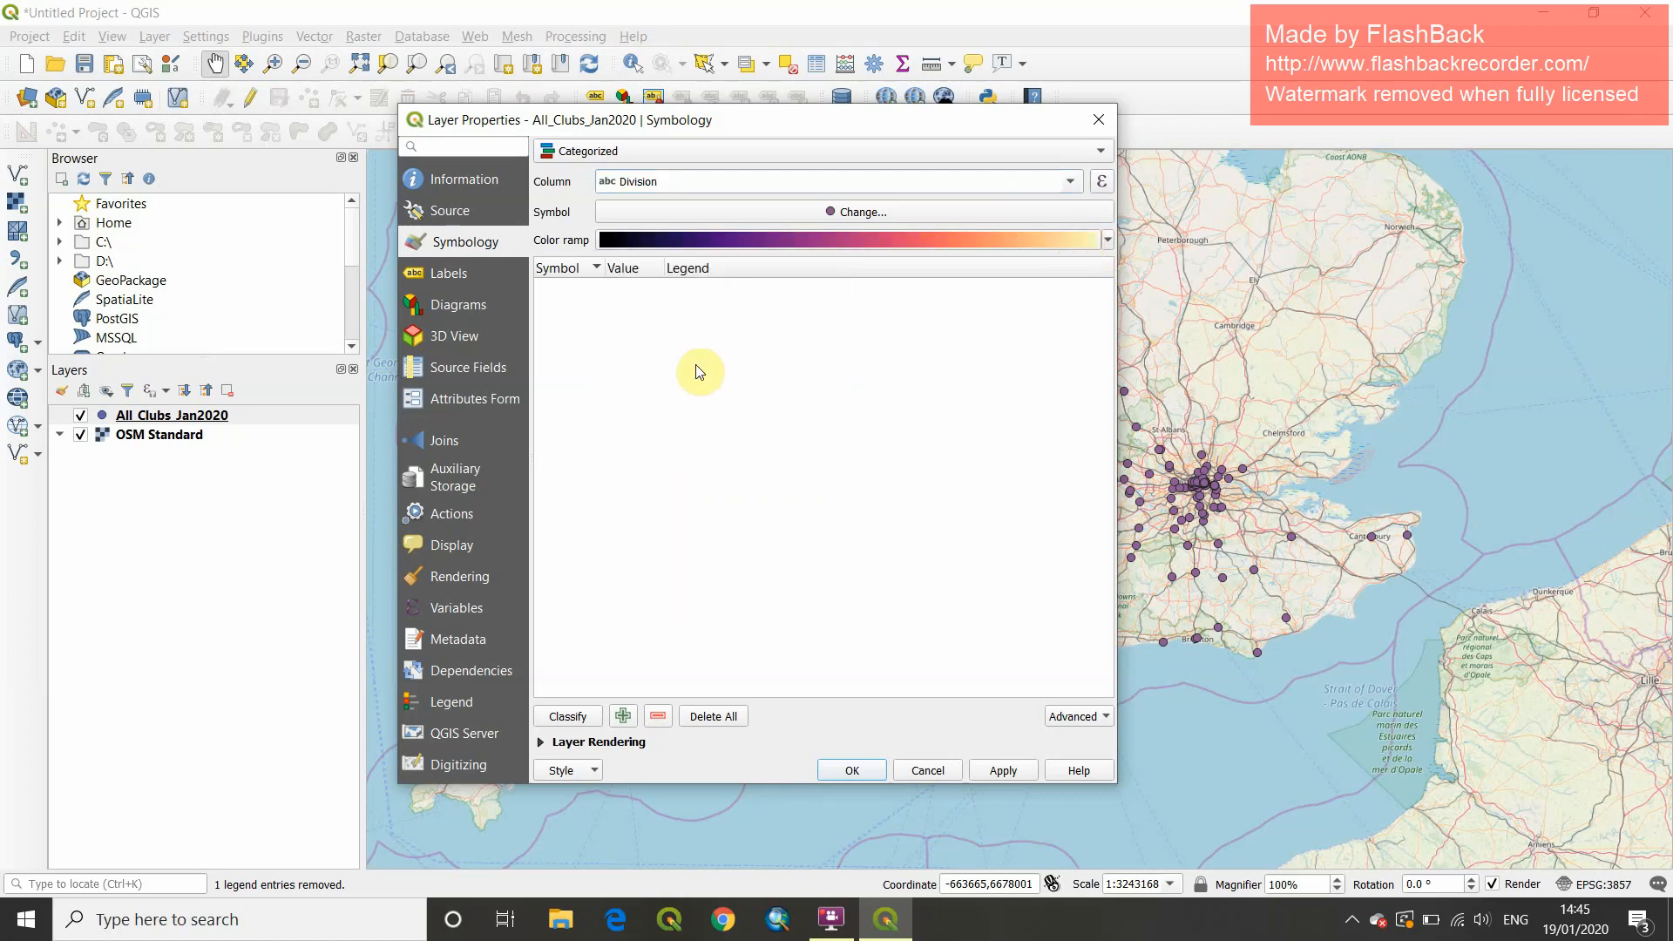
pyautogui.click(1009, 237)
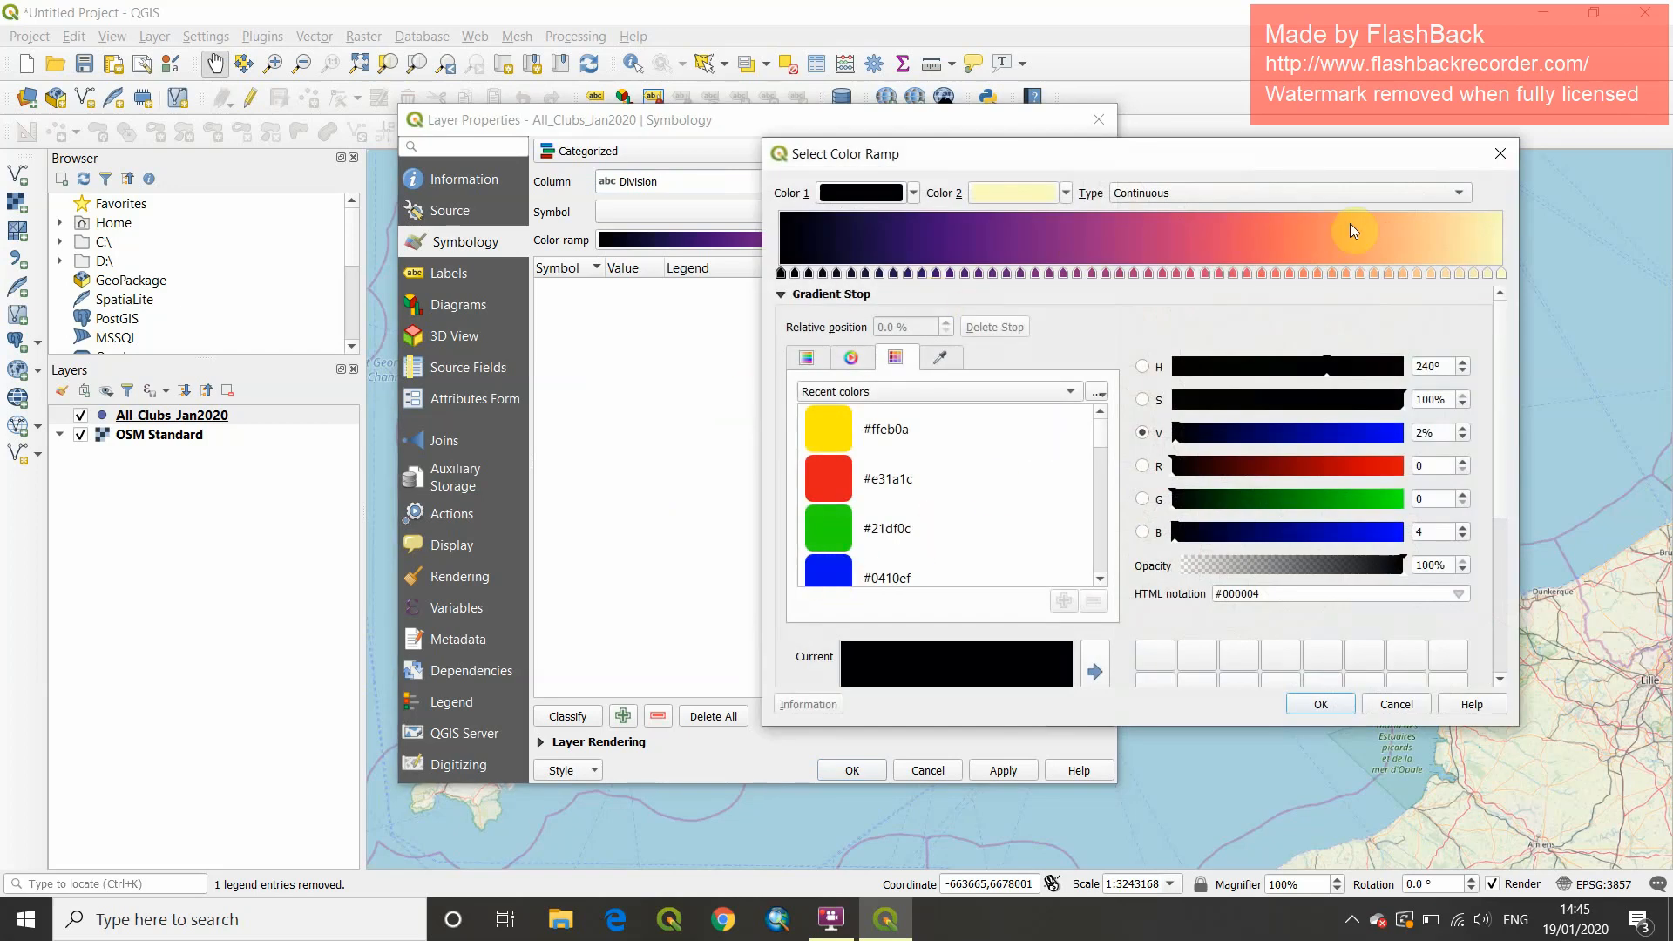
pyautogui.click(1394, 706)
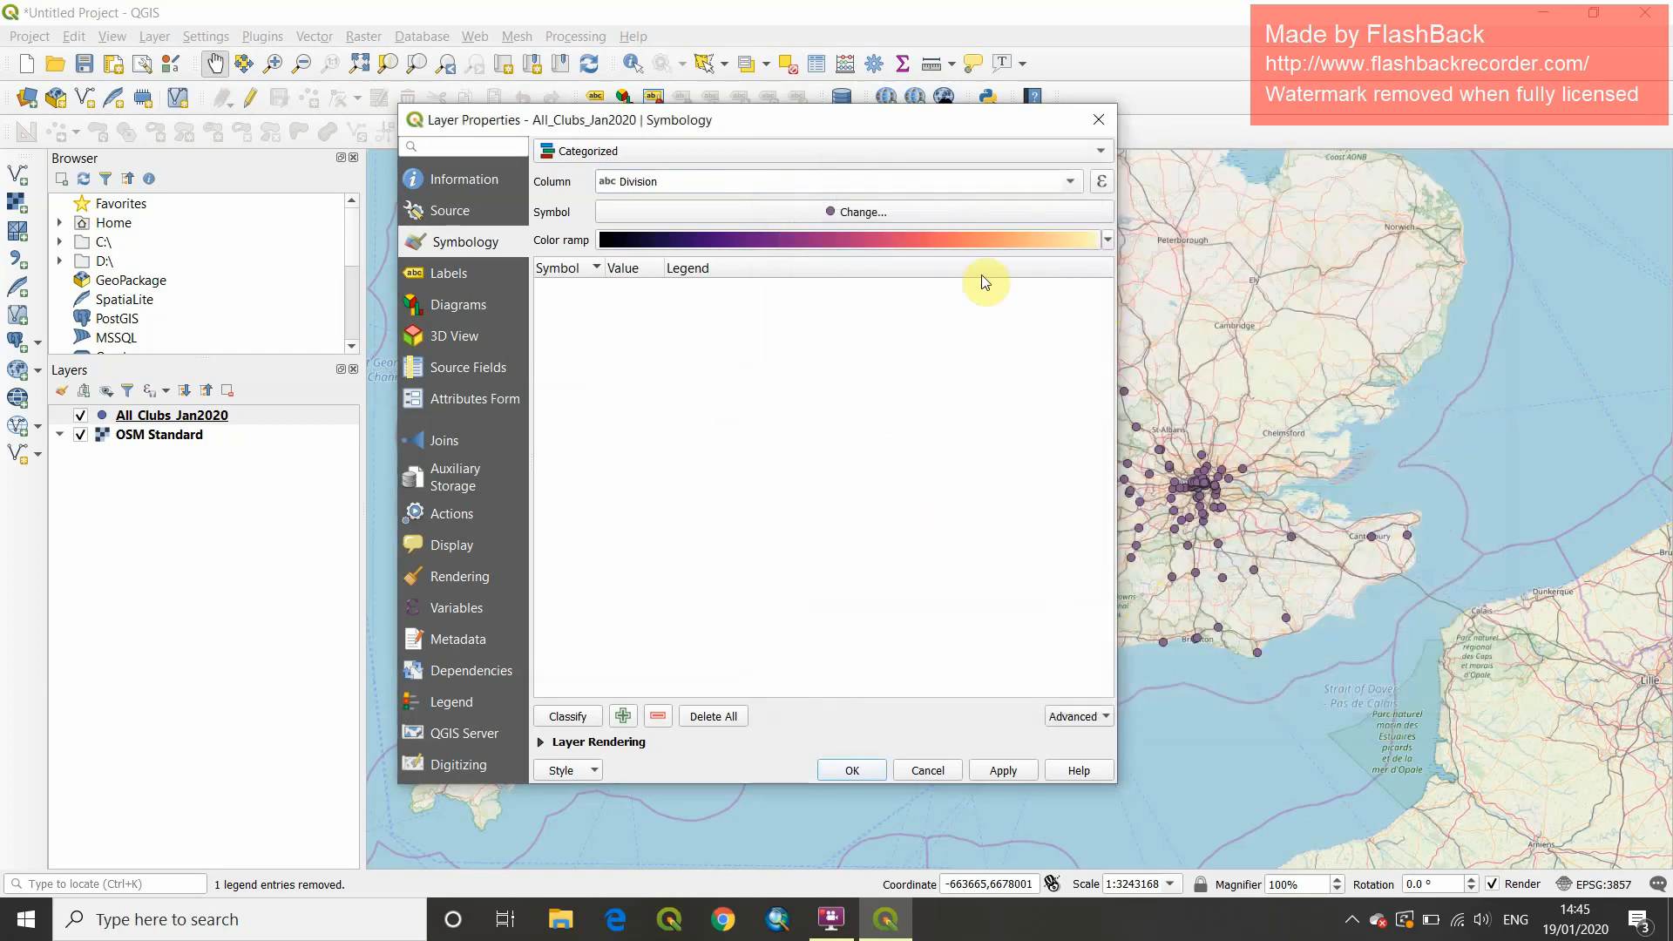
pyautogui.click(1108, 242)
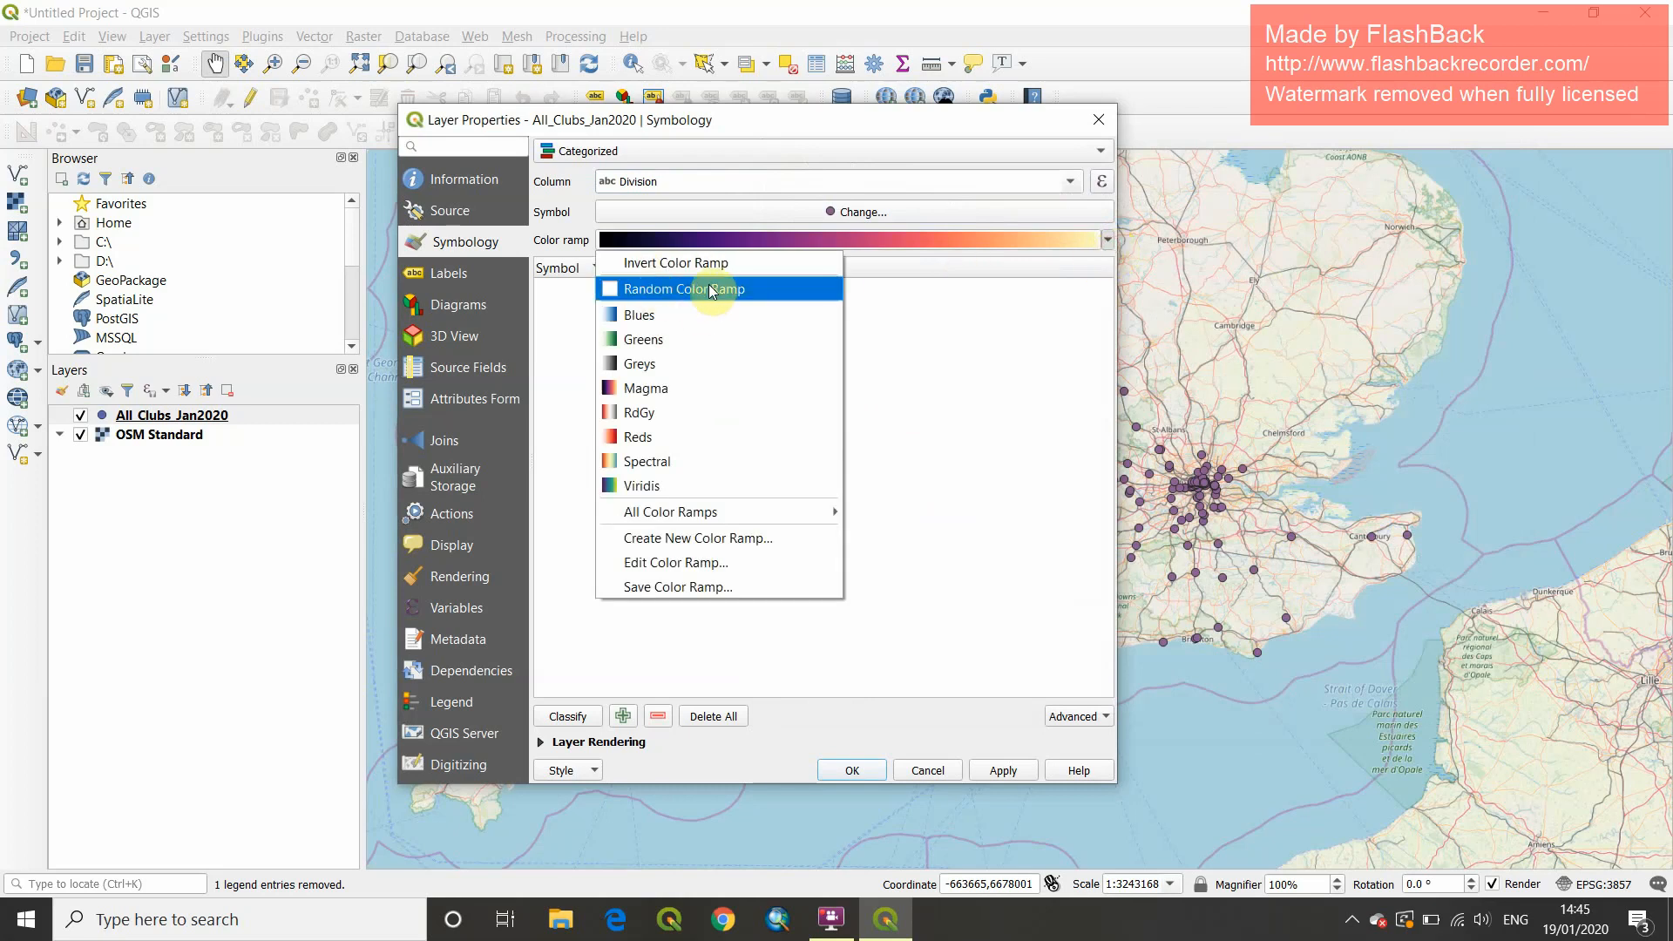
pyautogui.click(704, 289)
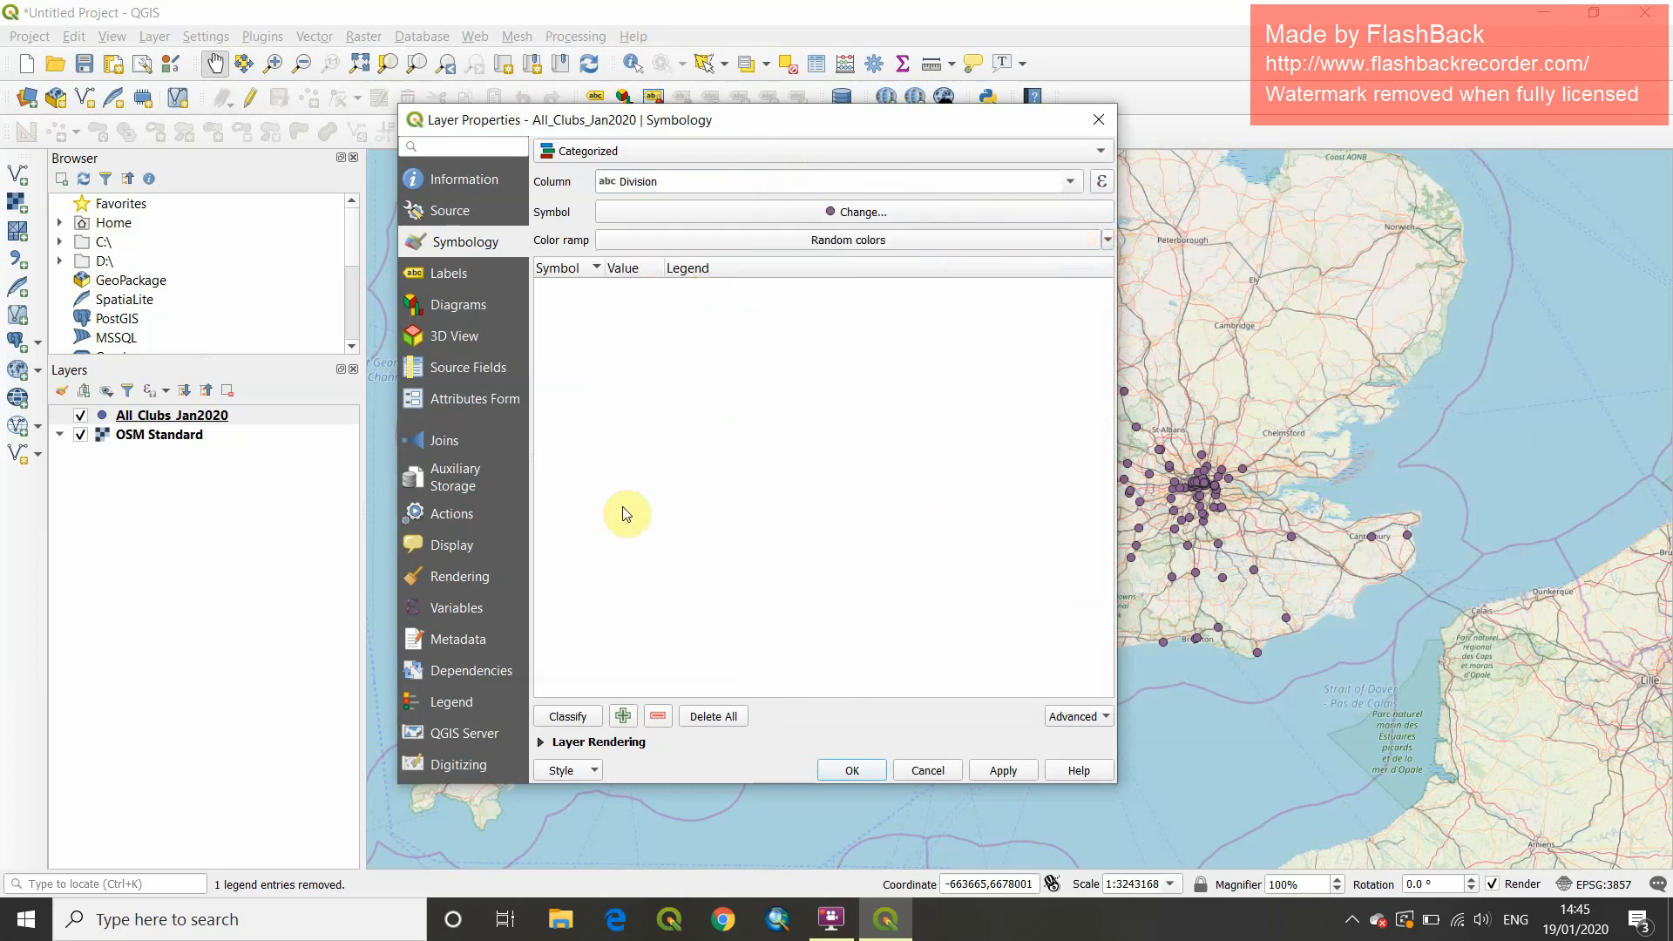
# - Classify the clubs by their Division values and apply the categorized style to the map layer
pyautogui.click(565, 716)
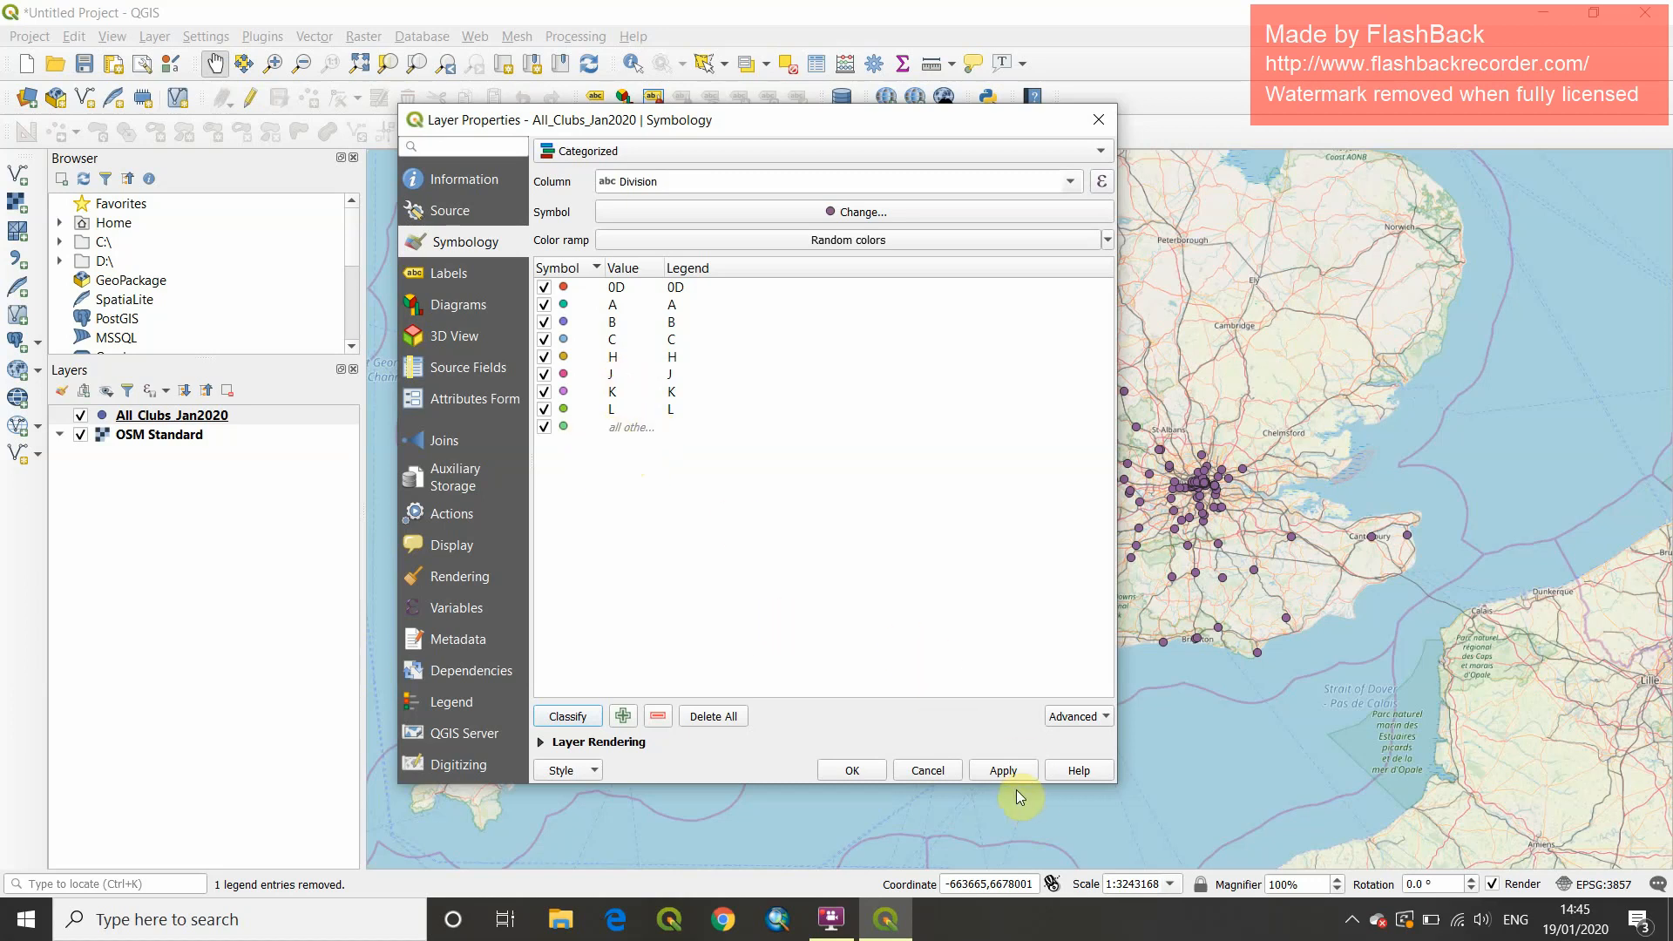
pyautogui.click(1002, 772)
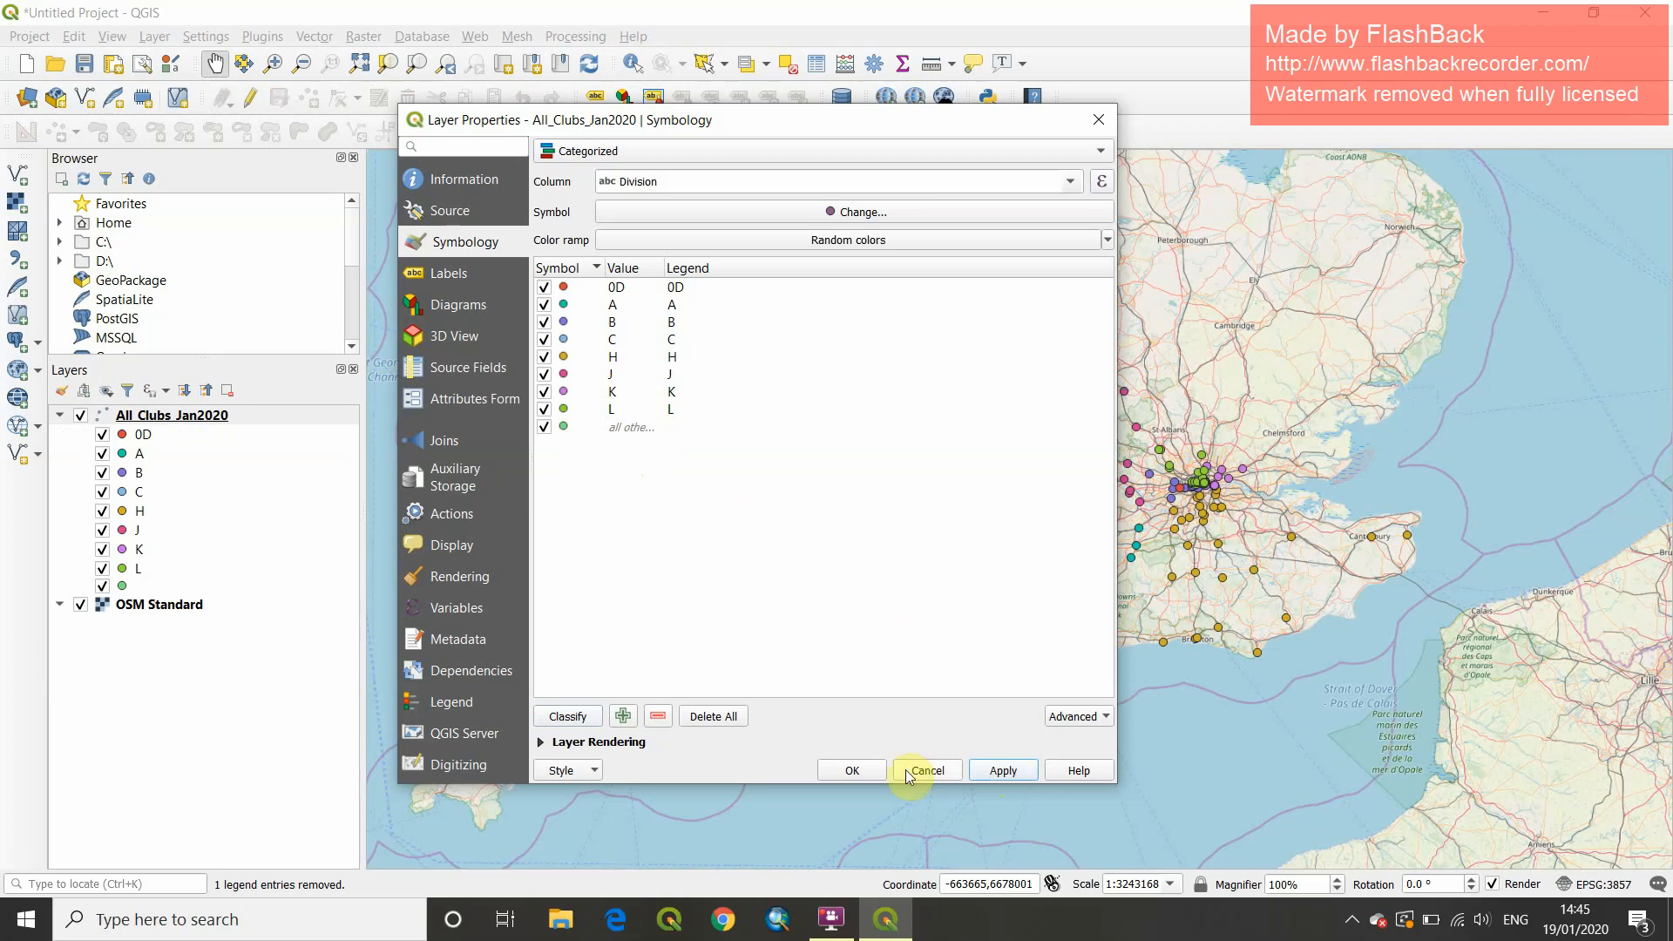
pyautogui.click(854, 770)
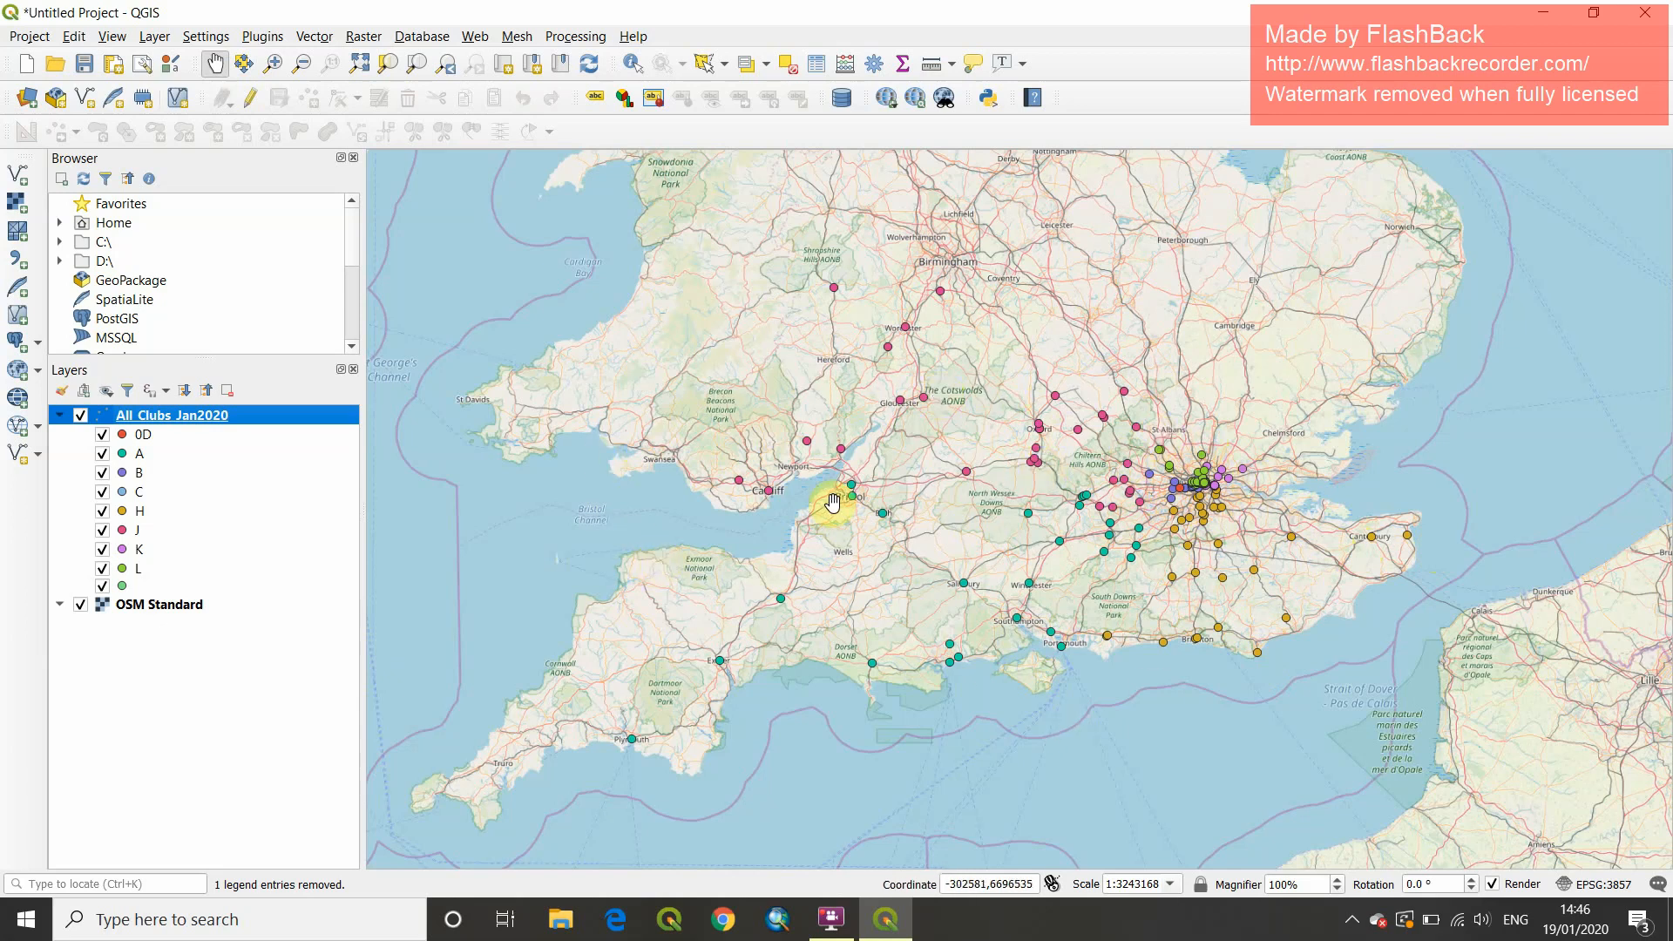
# - With the map focused on the London area, set the division L marker to size 4 mm and color #21df0c
pyautogui.click(273, 63)
pyautogui.moveTo(1100, 415); pyautogui.dragTo(1296, 585)
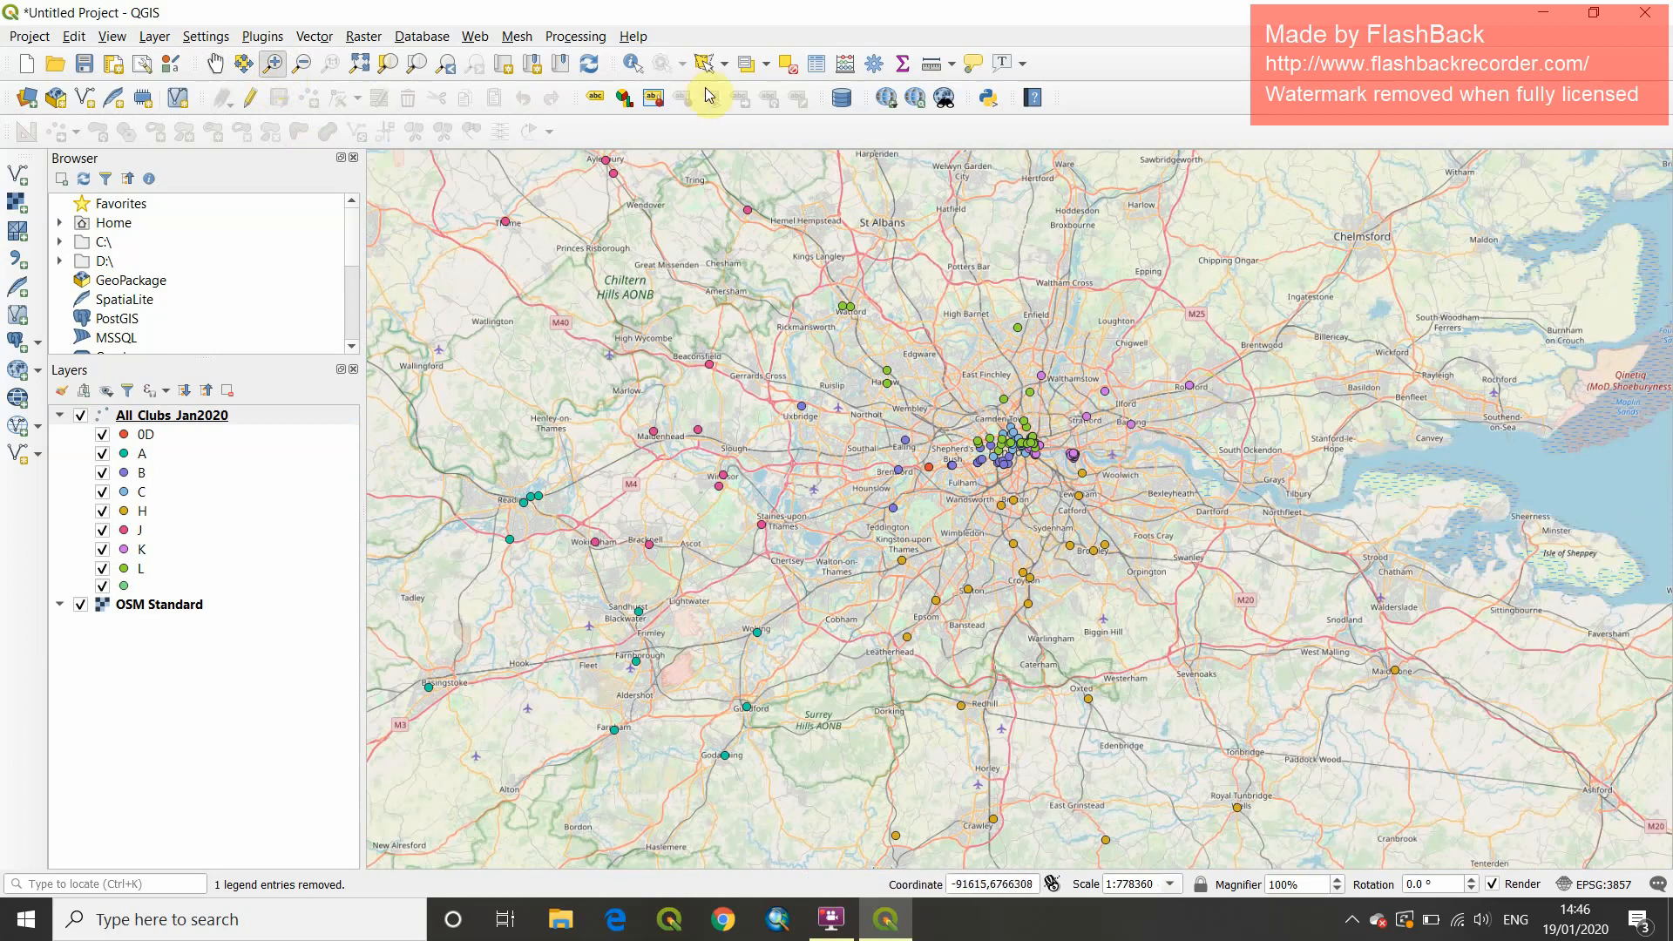
pyautogui.click(217, 63)
pyautogui.moveTo(810, 381); pyautogui.dragTo(787, 361)
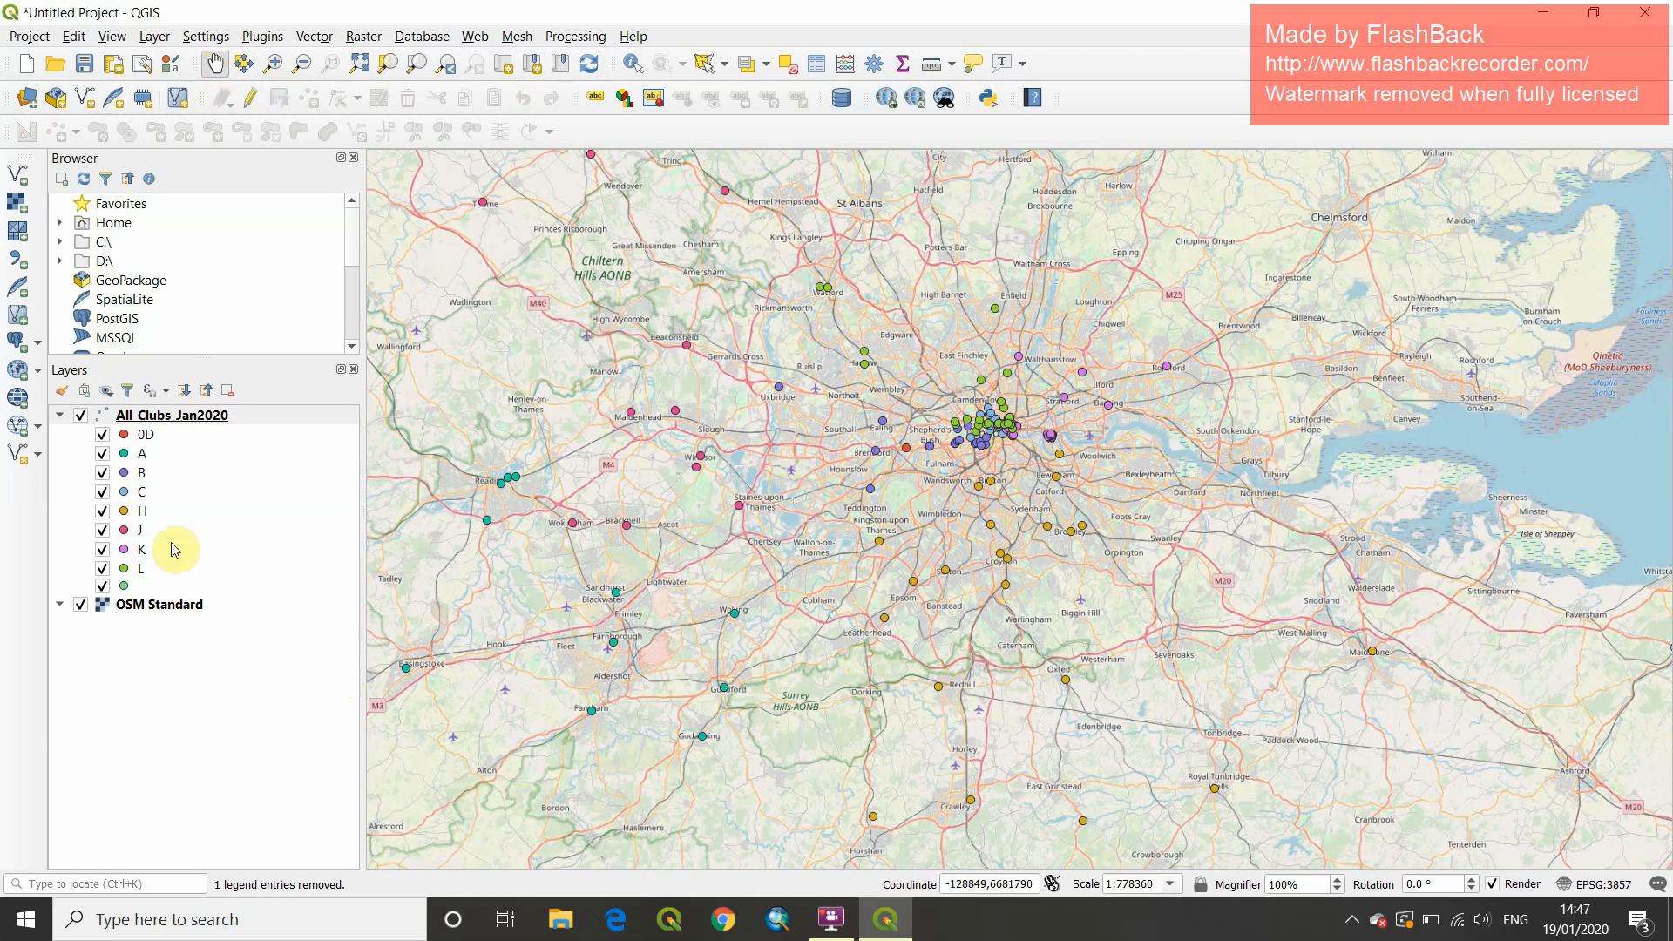
pyautogui.click(126, 573)
pyautogui.doubleClick(127, 570)
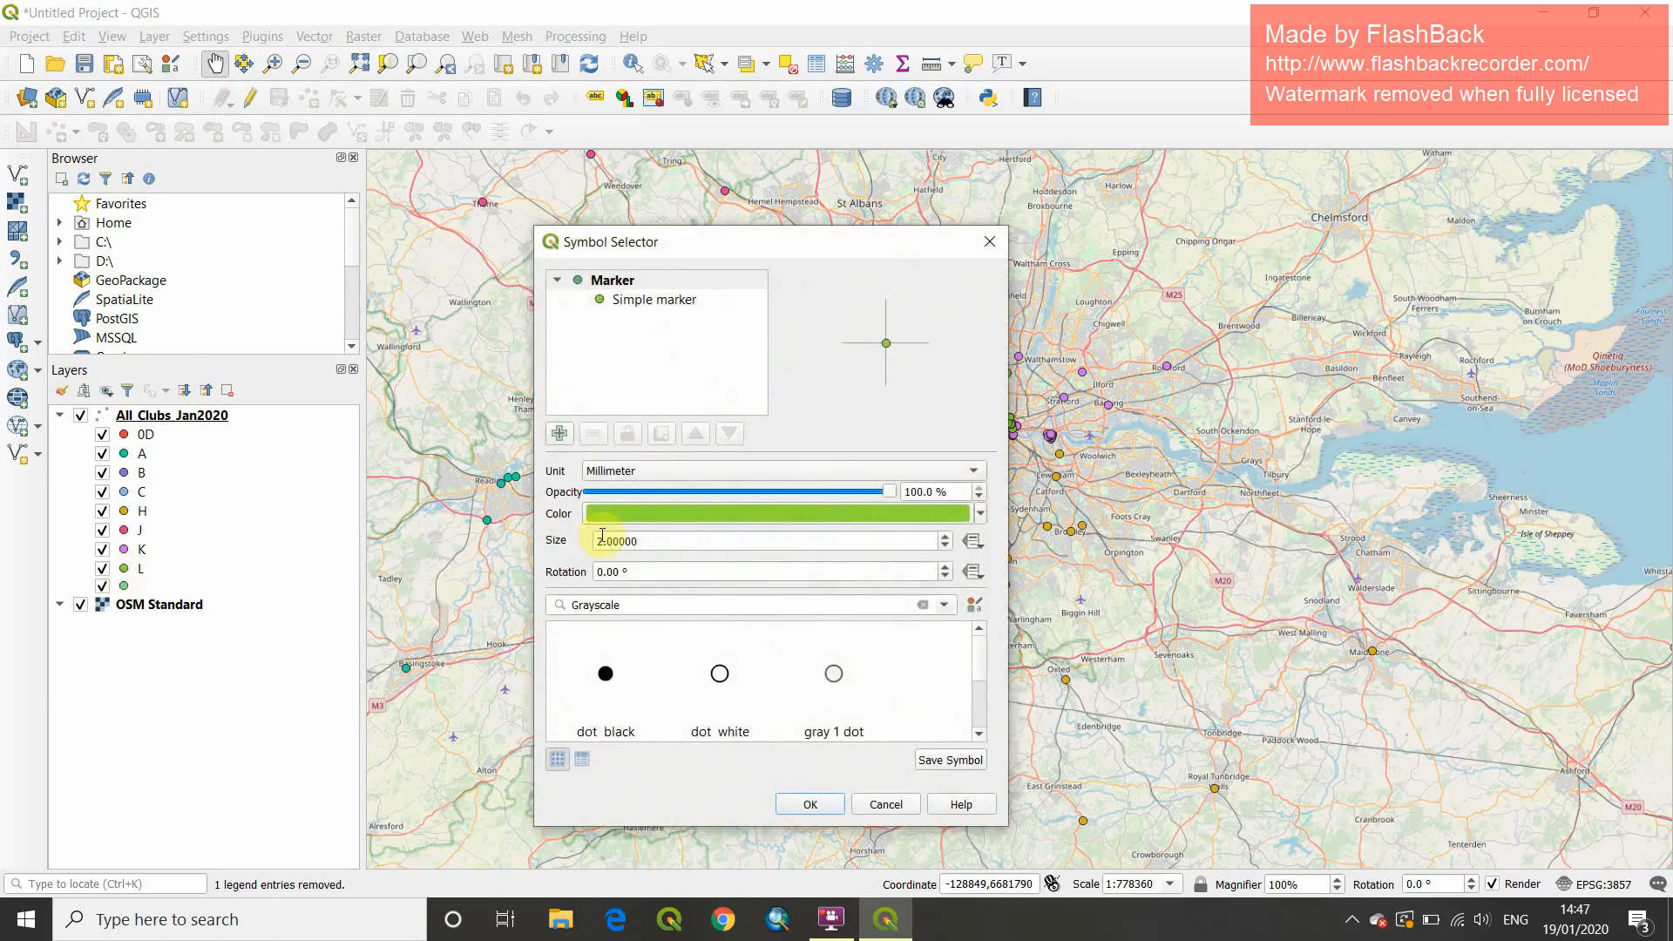
pyautogui.doubleClick(659, 541)
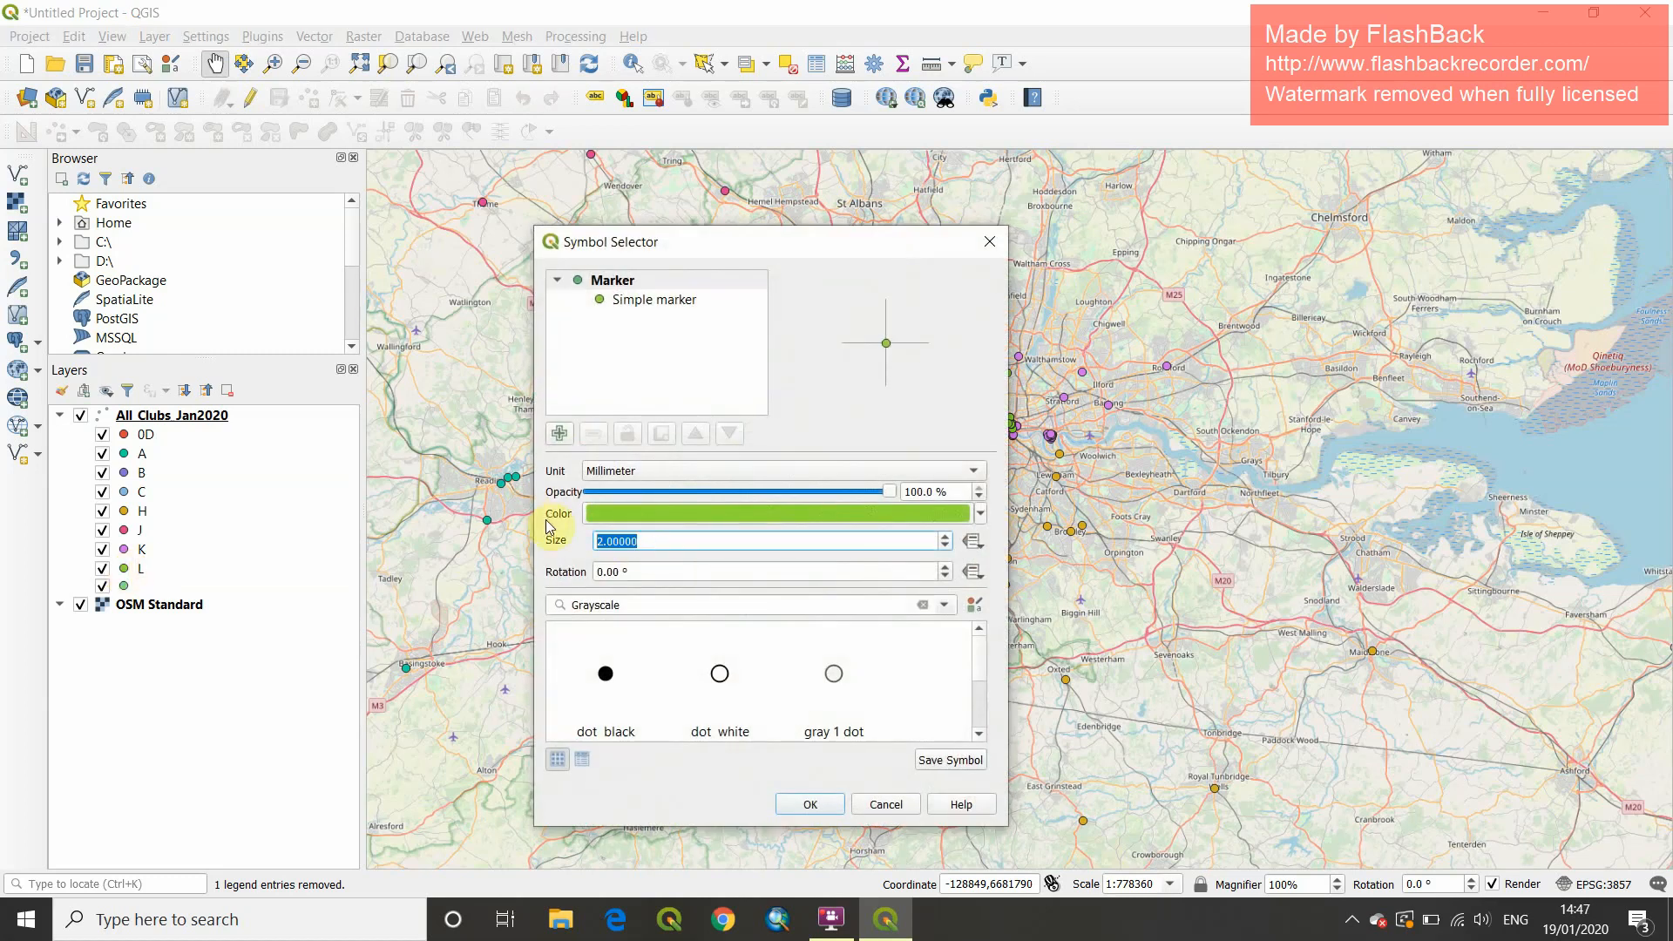
pyautogui.write('4')
pyautogui.click(707, 514)
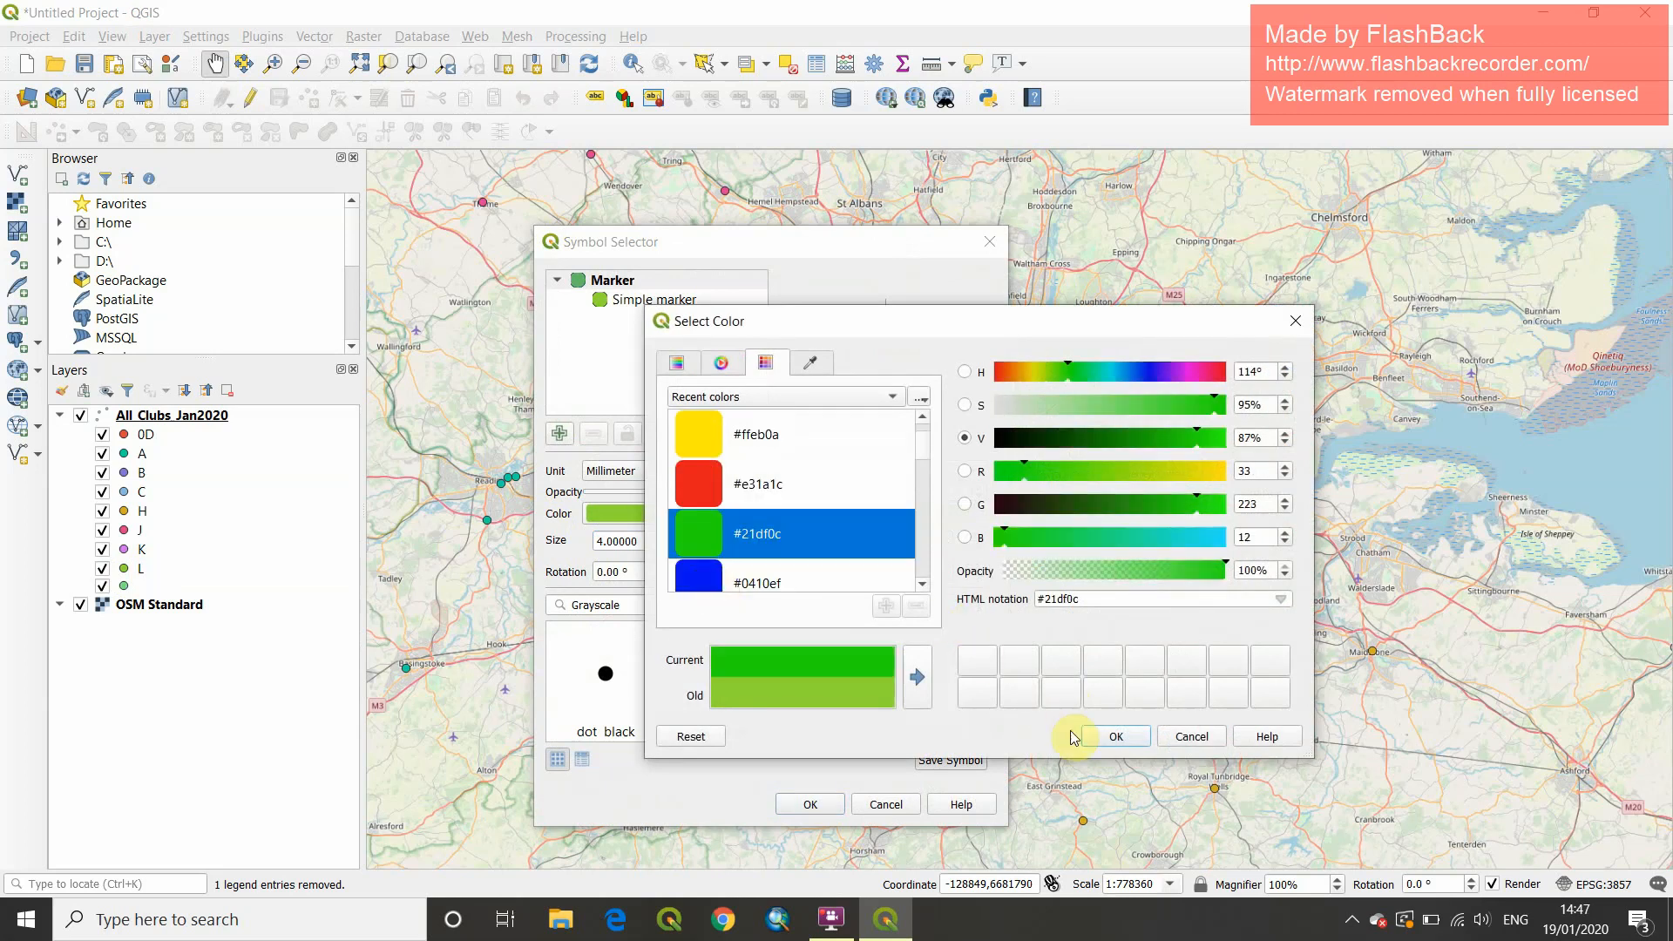
pyautogui.click(1117, 737)
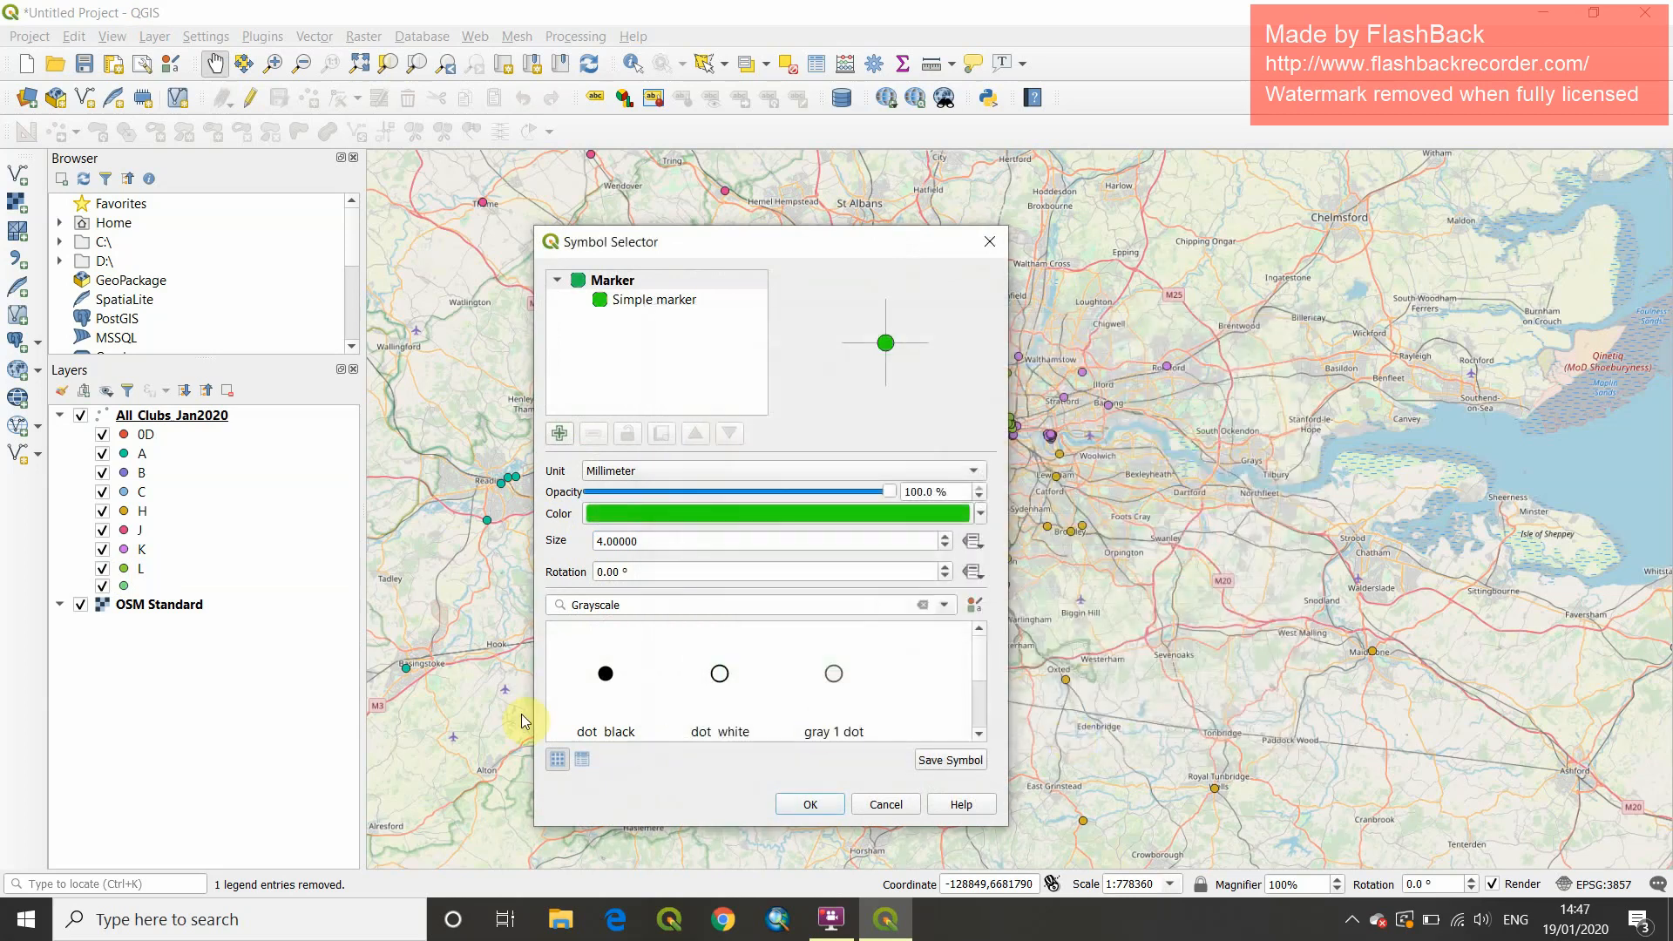
pyautogui.click(819, 809)
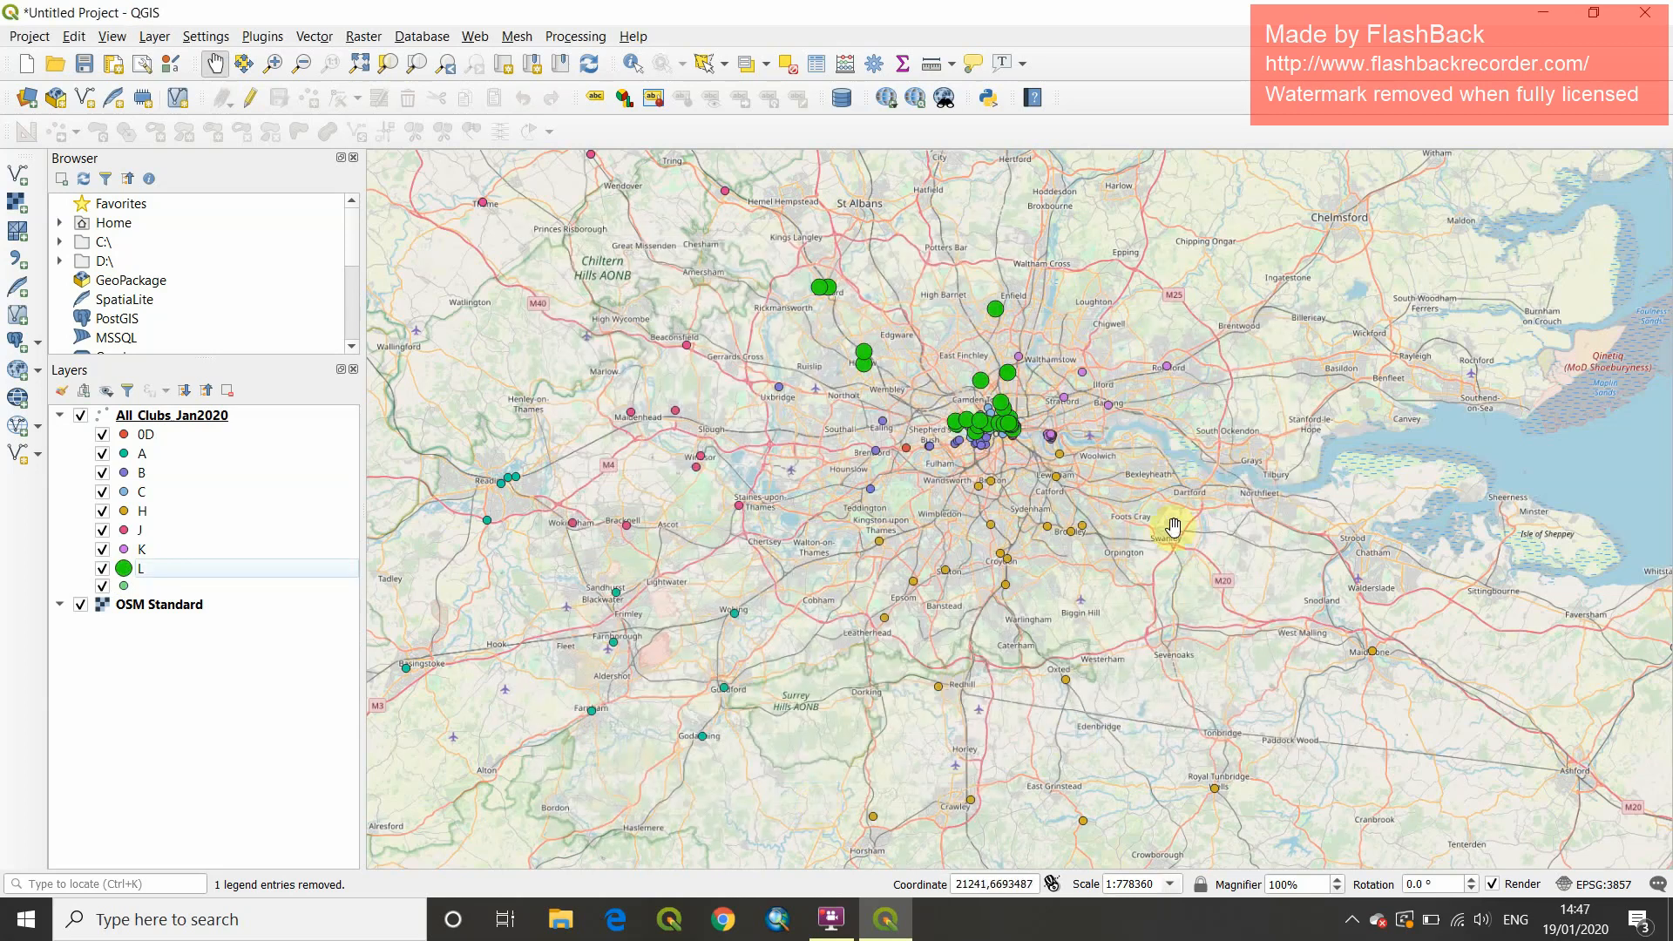
# - Set the division K marker's size to 4 mm
pyautogui.doubleClick(124, 550)
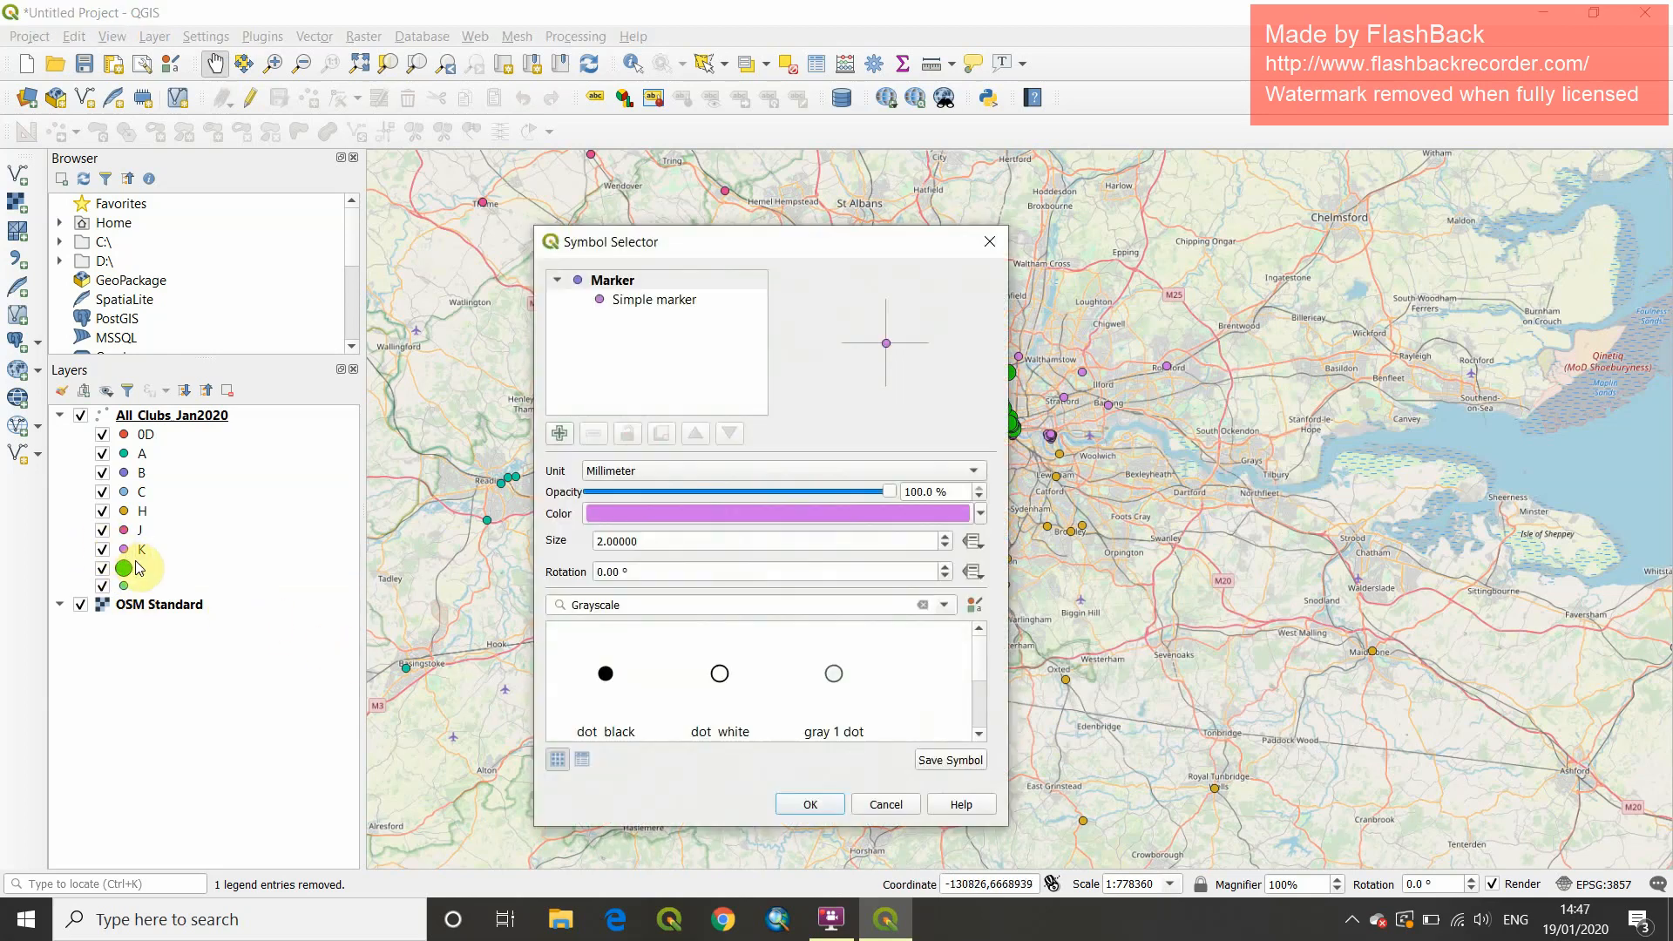
pyautogui.doubleClick(714, 541)
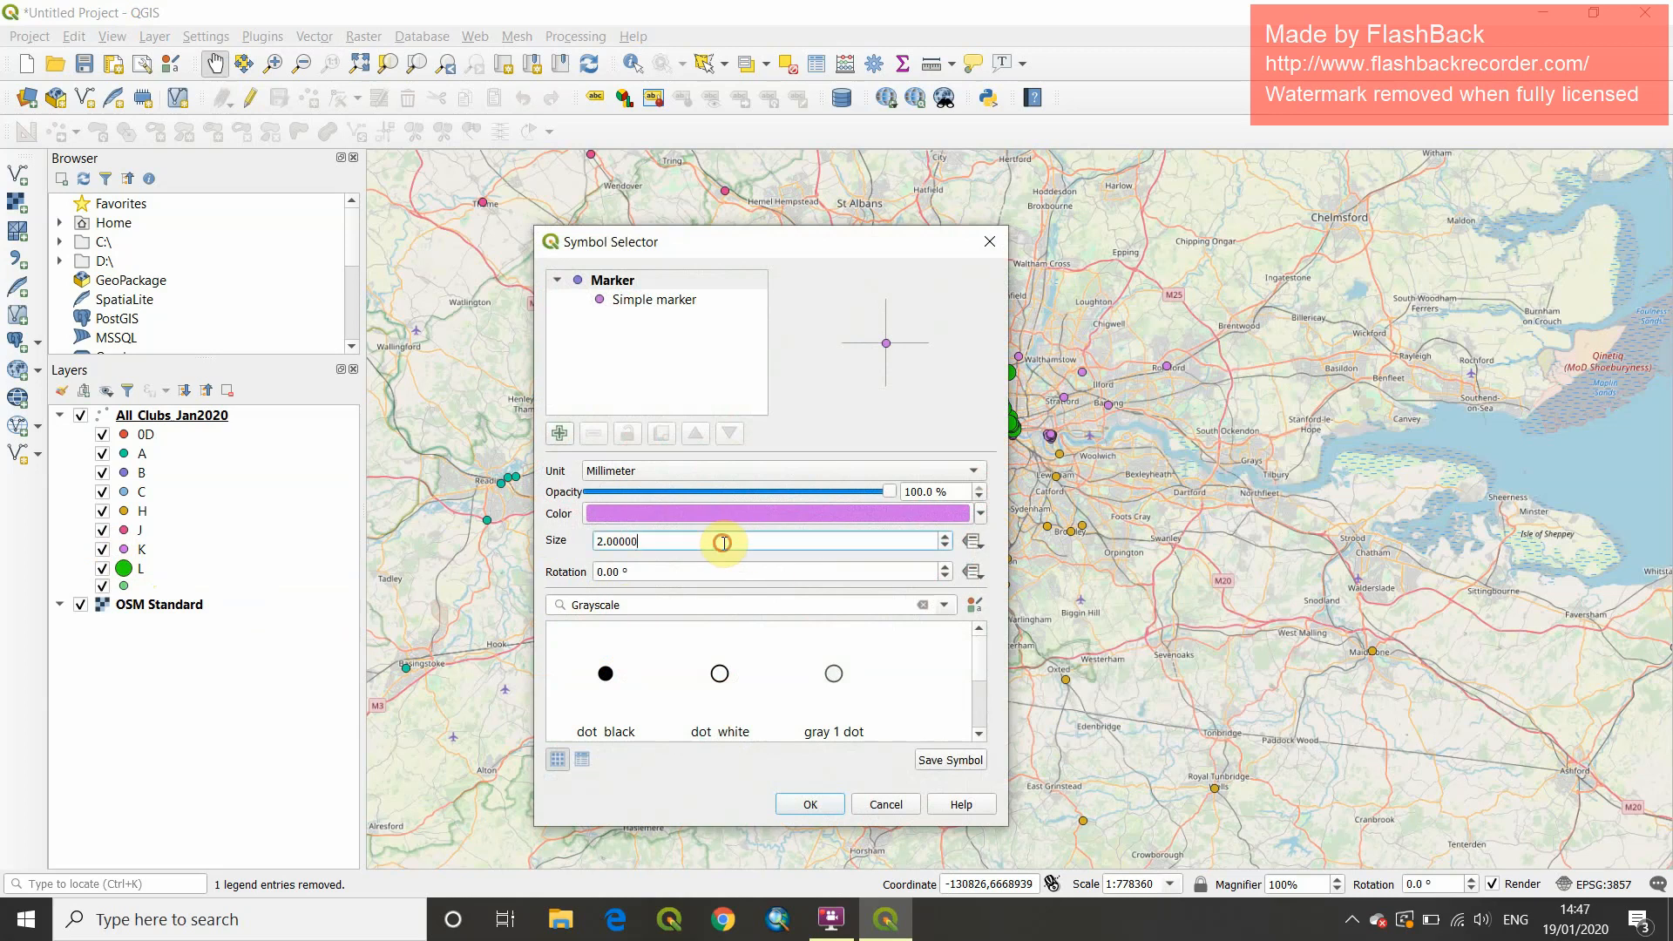
pyautogui.write('4')
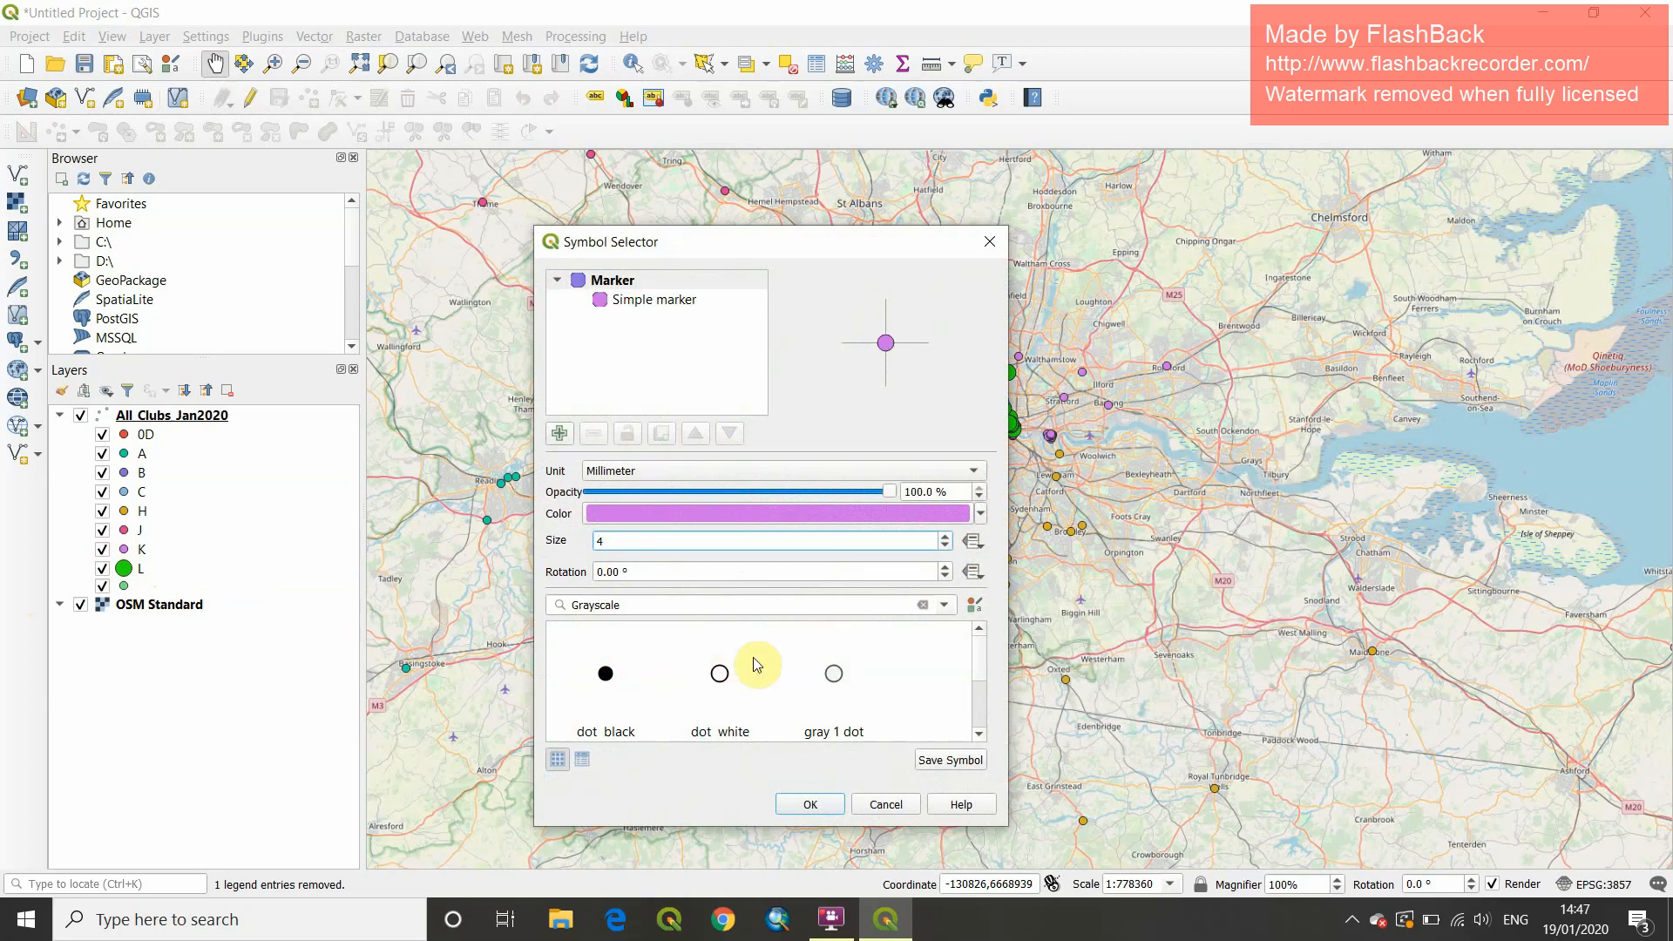
pyautogui.scroll(-2, 747, 665)
pyautogui.click(985, 711)
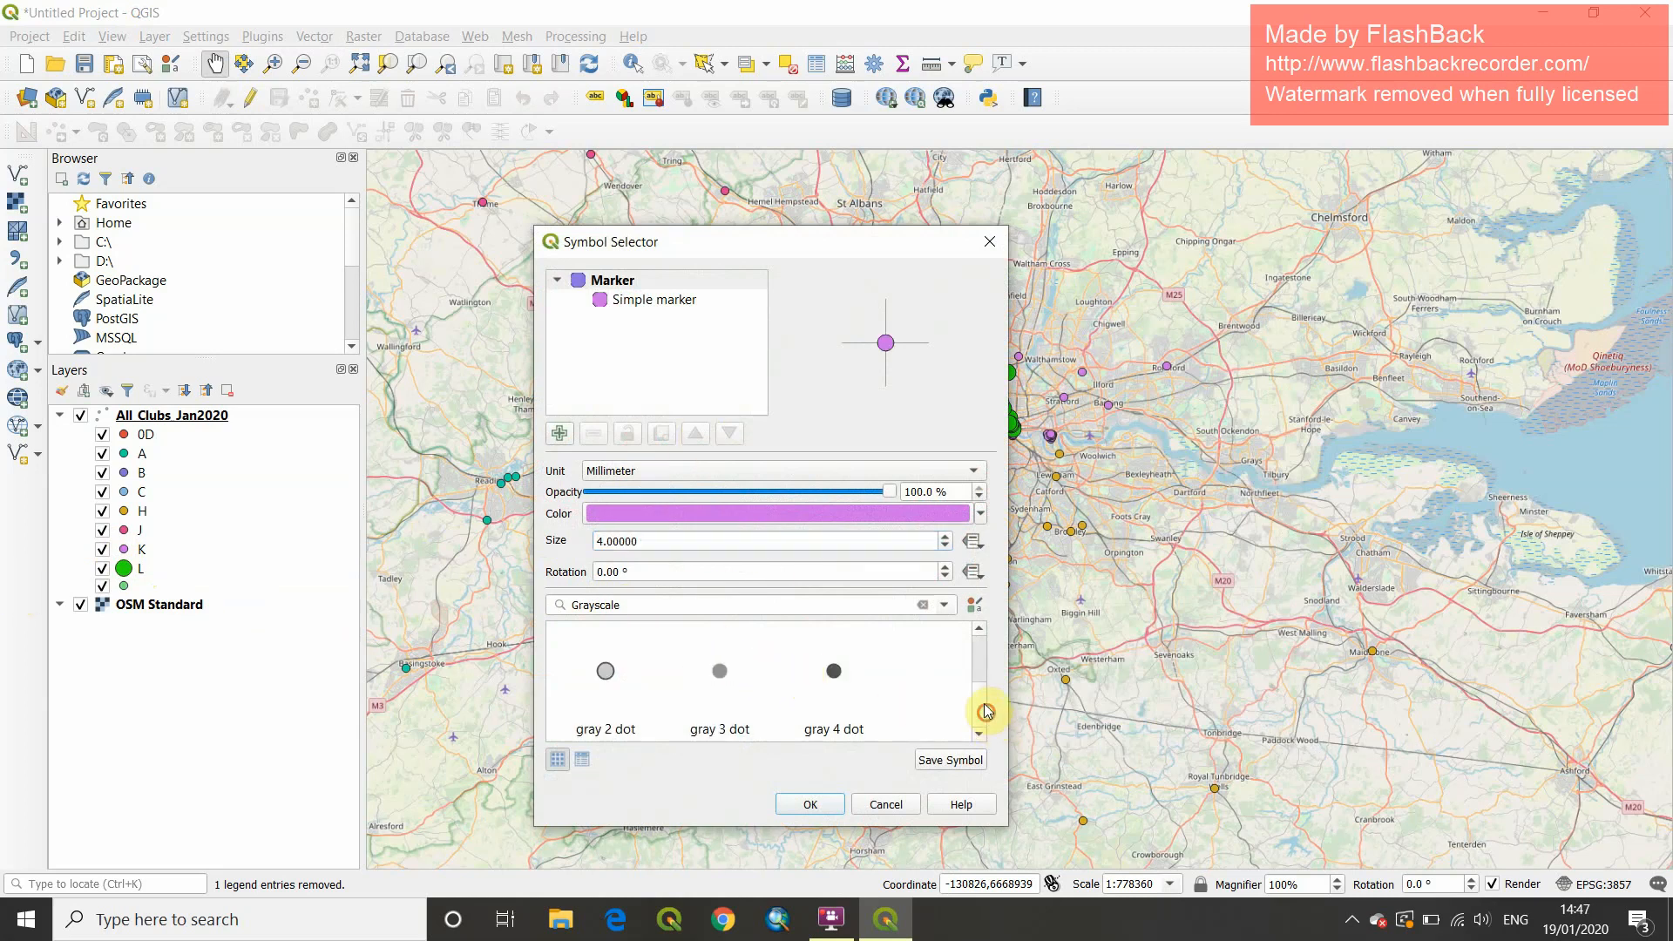
pyautogui.click(931, 601)
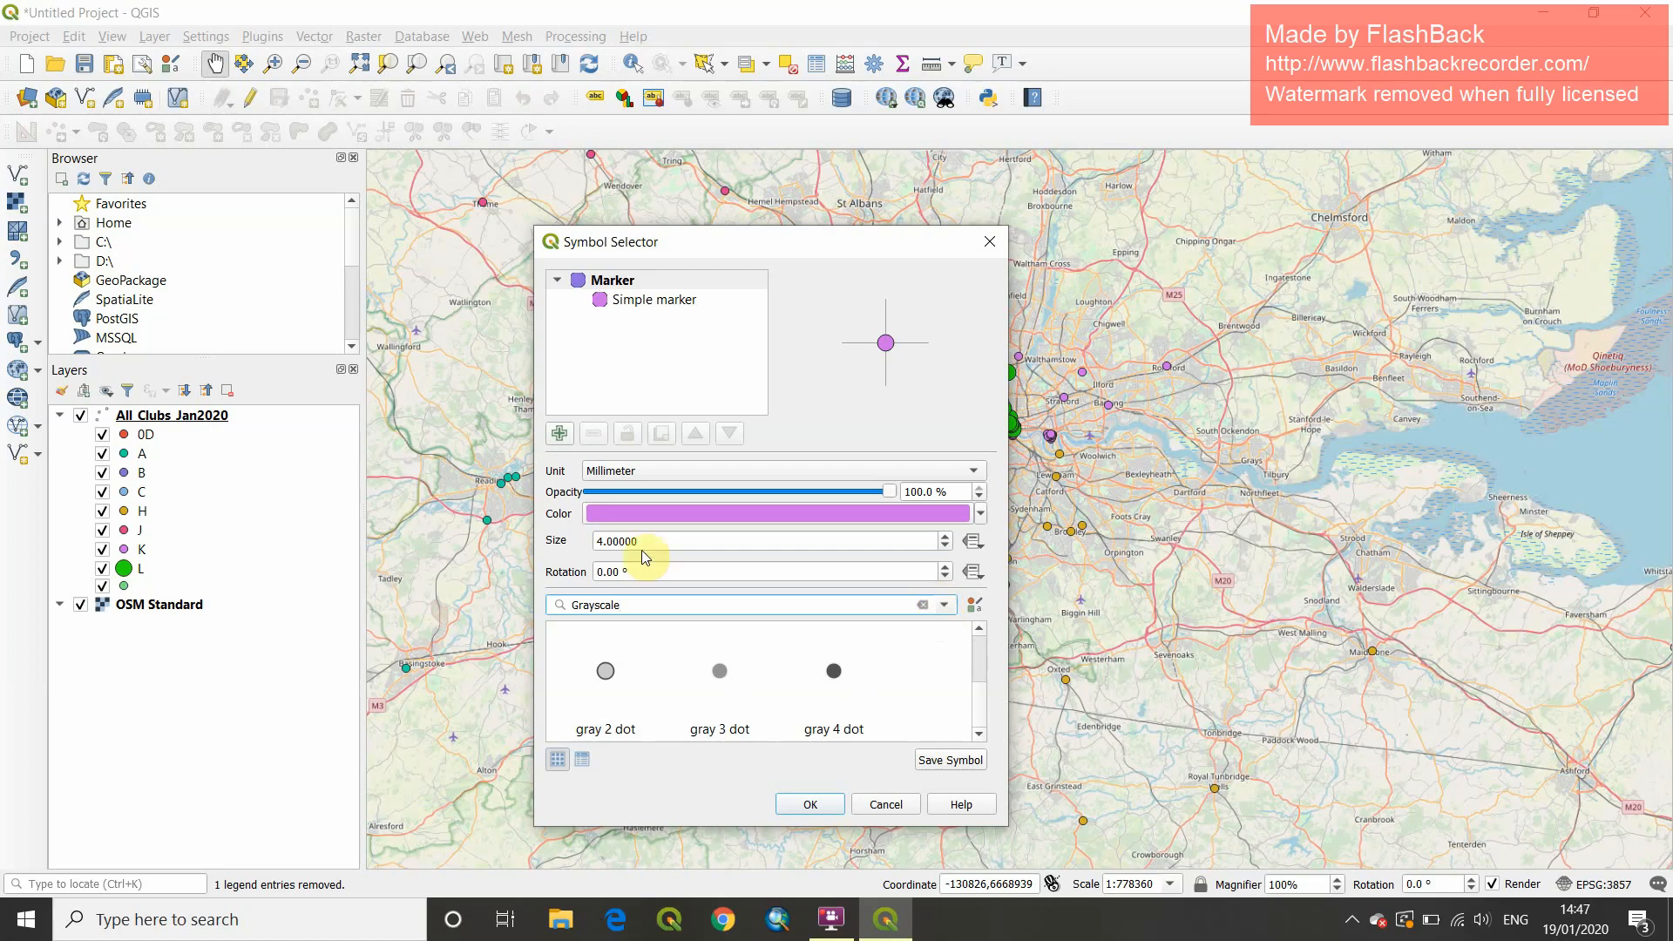
# - Change the division K simple marker's shape to a diamond and apply it to the map
pyautogui.click(669, 298)
pyautogui.scroll(-4, 838, 623)
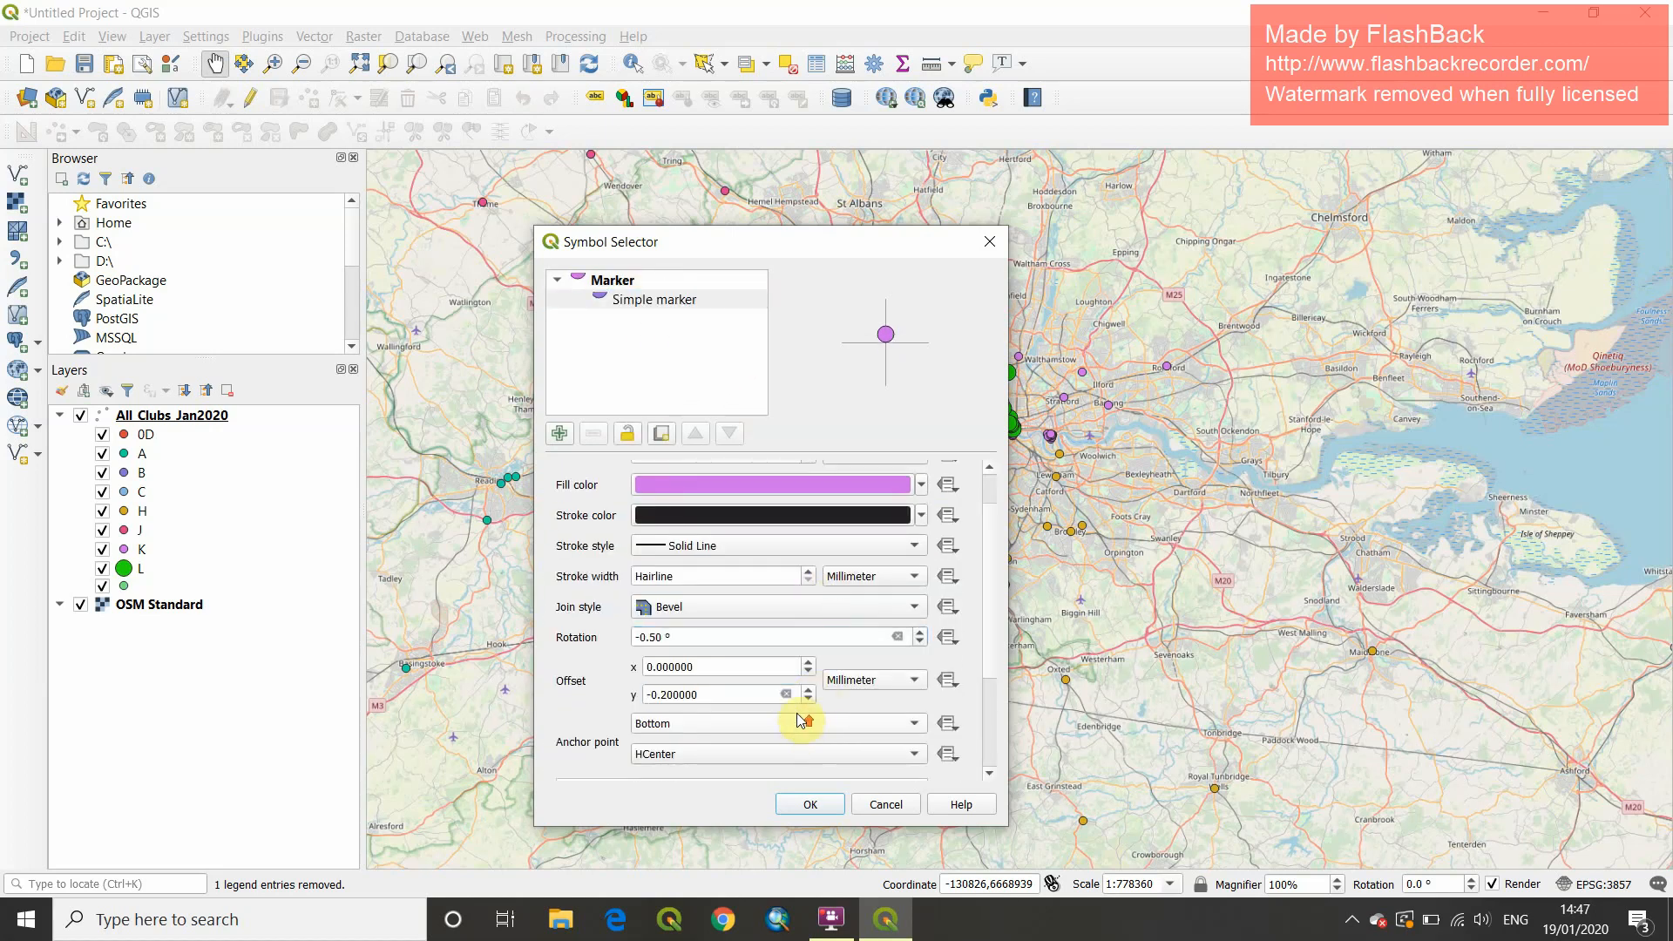
pyautogui.scroll(4, 802, 714)
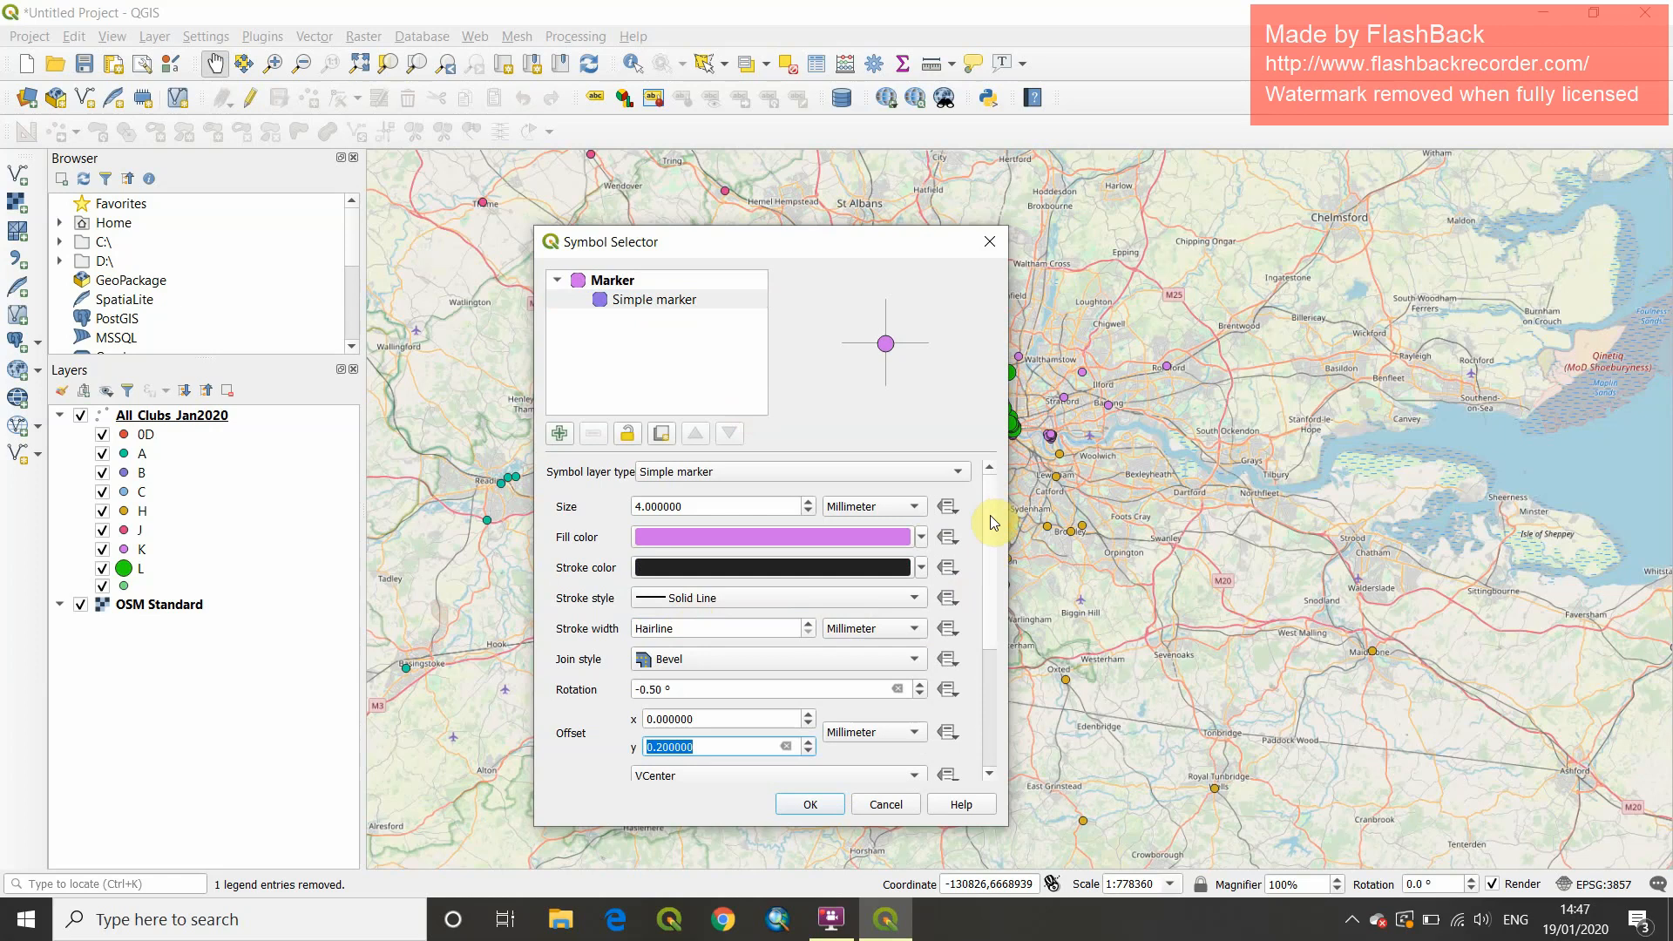
pyautogui.moveTo(989, 517); pyautogui.dragTo(983, 704)
pyautogui.click(614, 639)
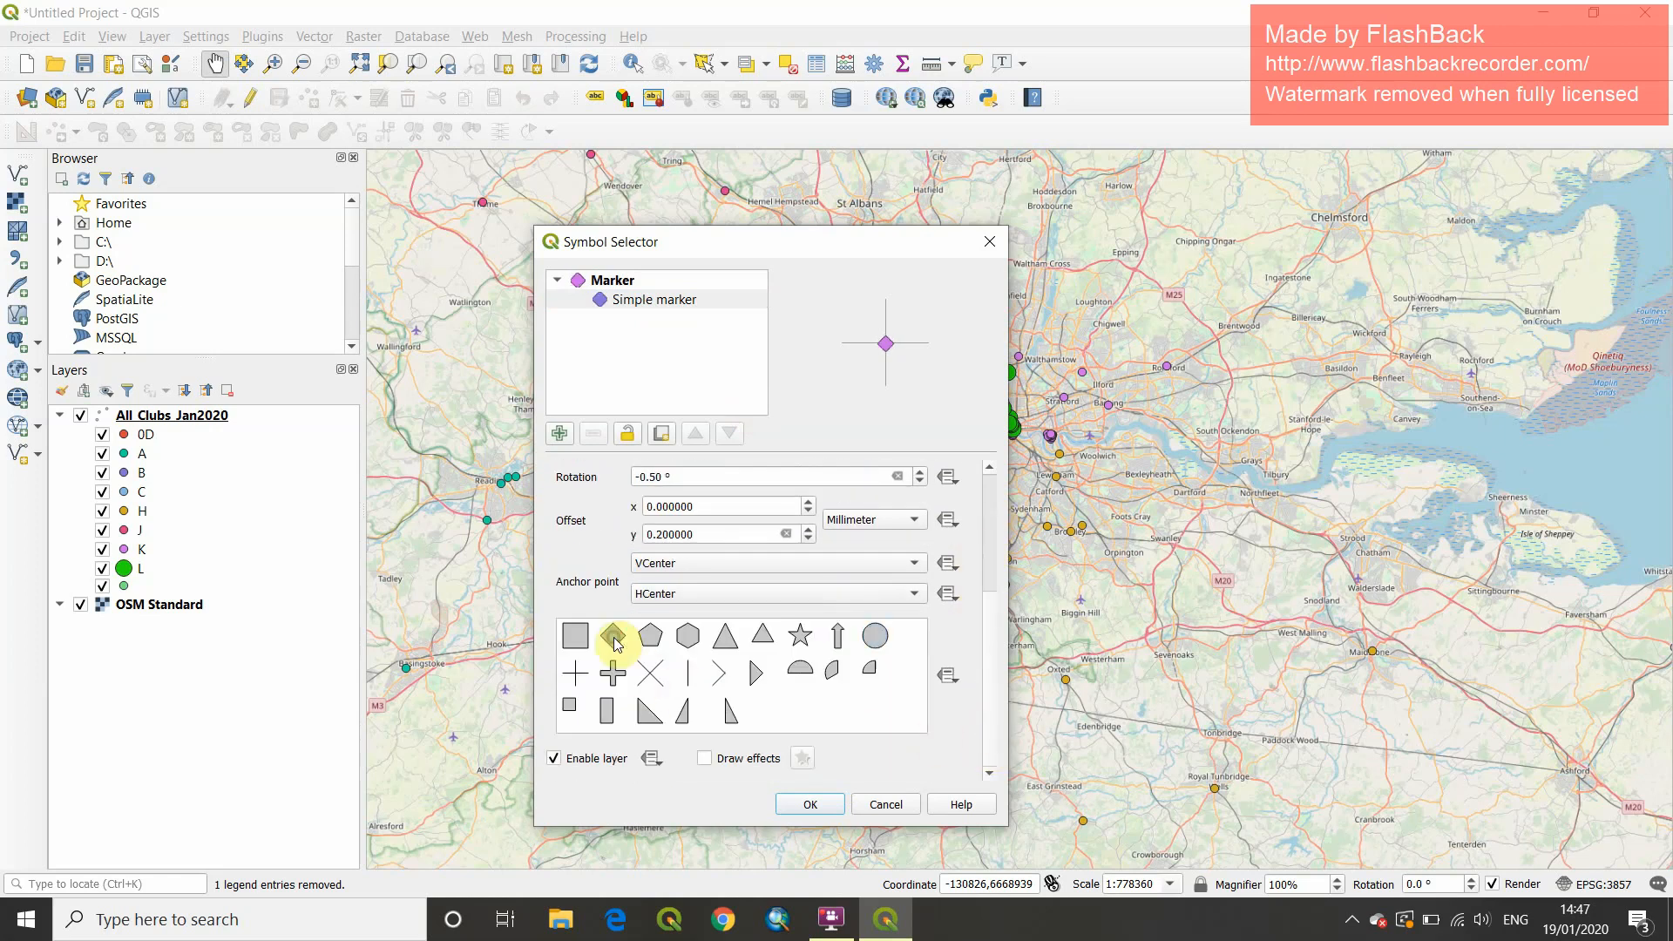
pyautogui.click(810, 804)
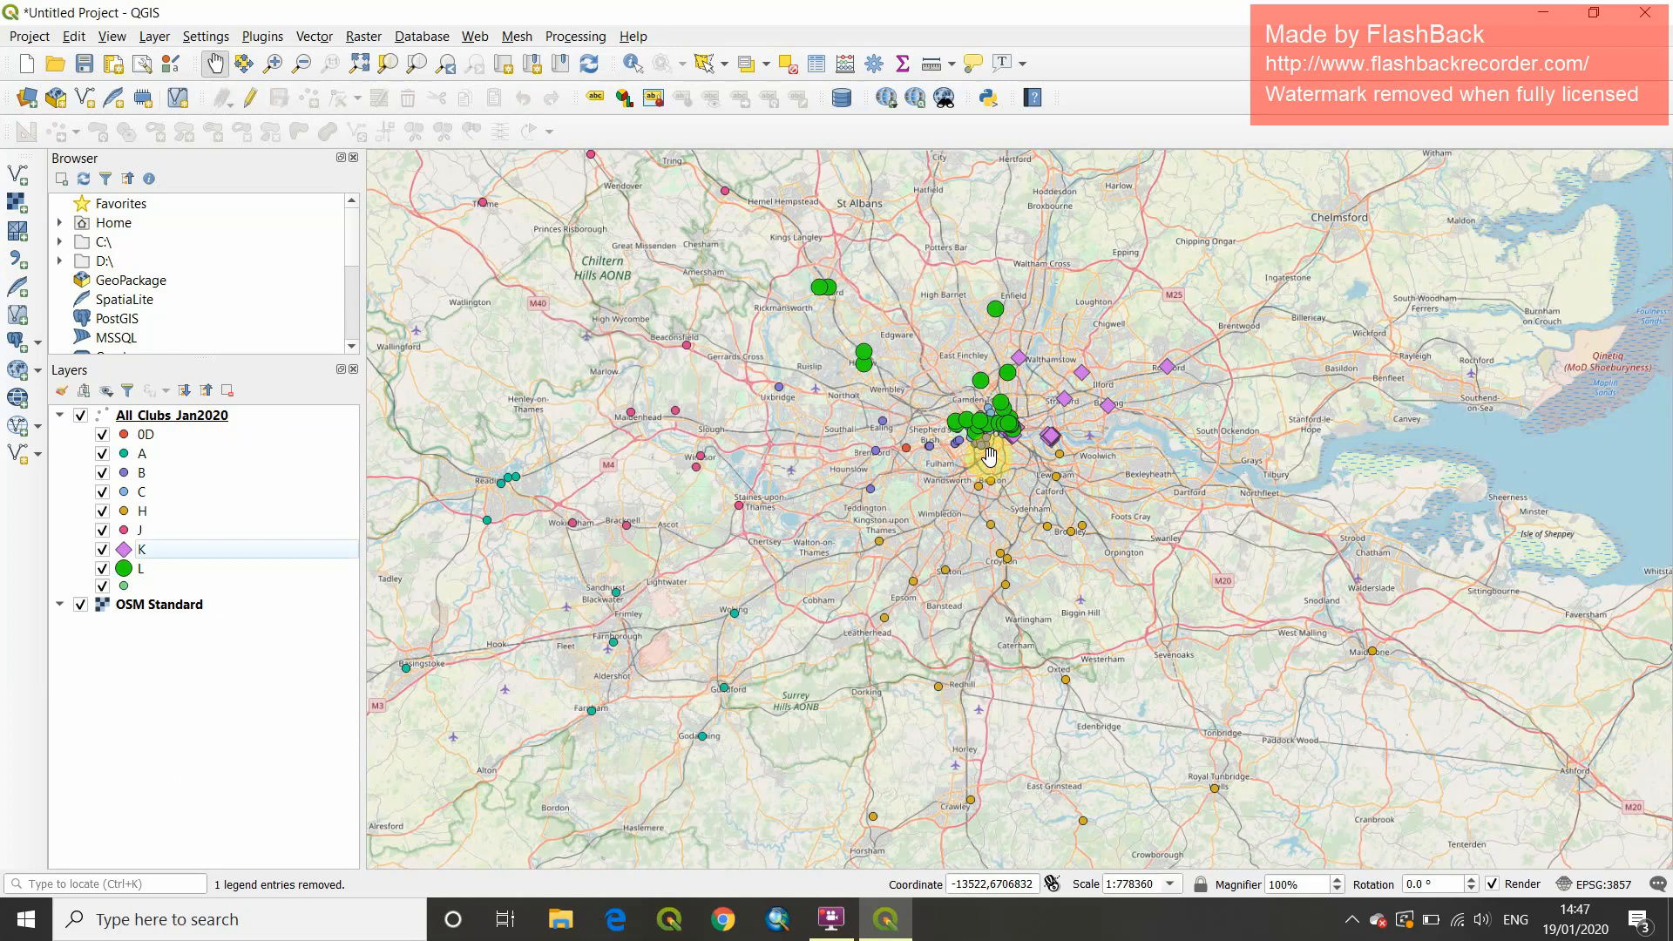
# - Delete all Division categories of the All_Clubs_Jan2020 layer, reclassify them with fresh default symbols and apply the style to the map
pyautogui.rightClick(193, 417)
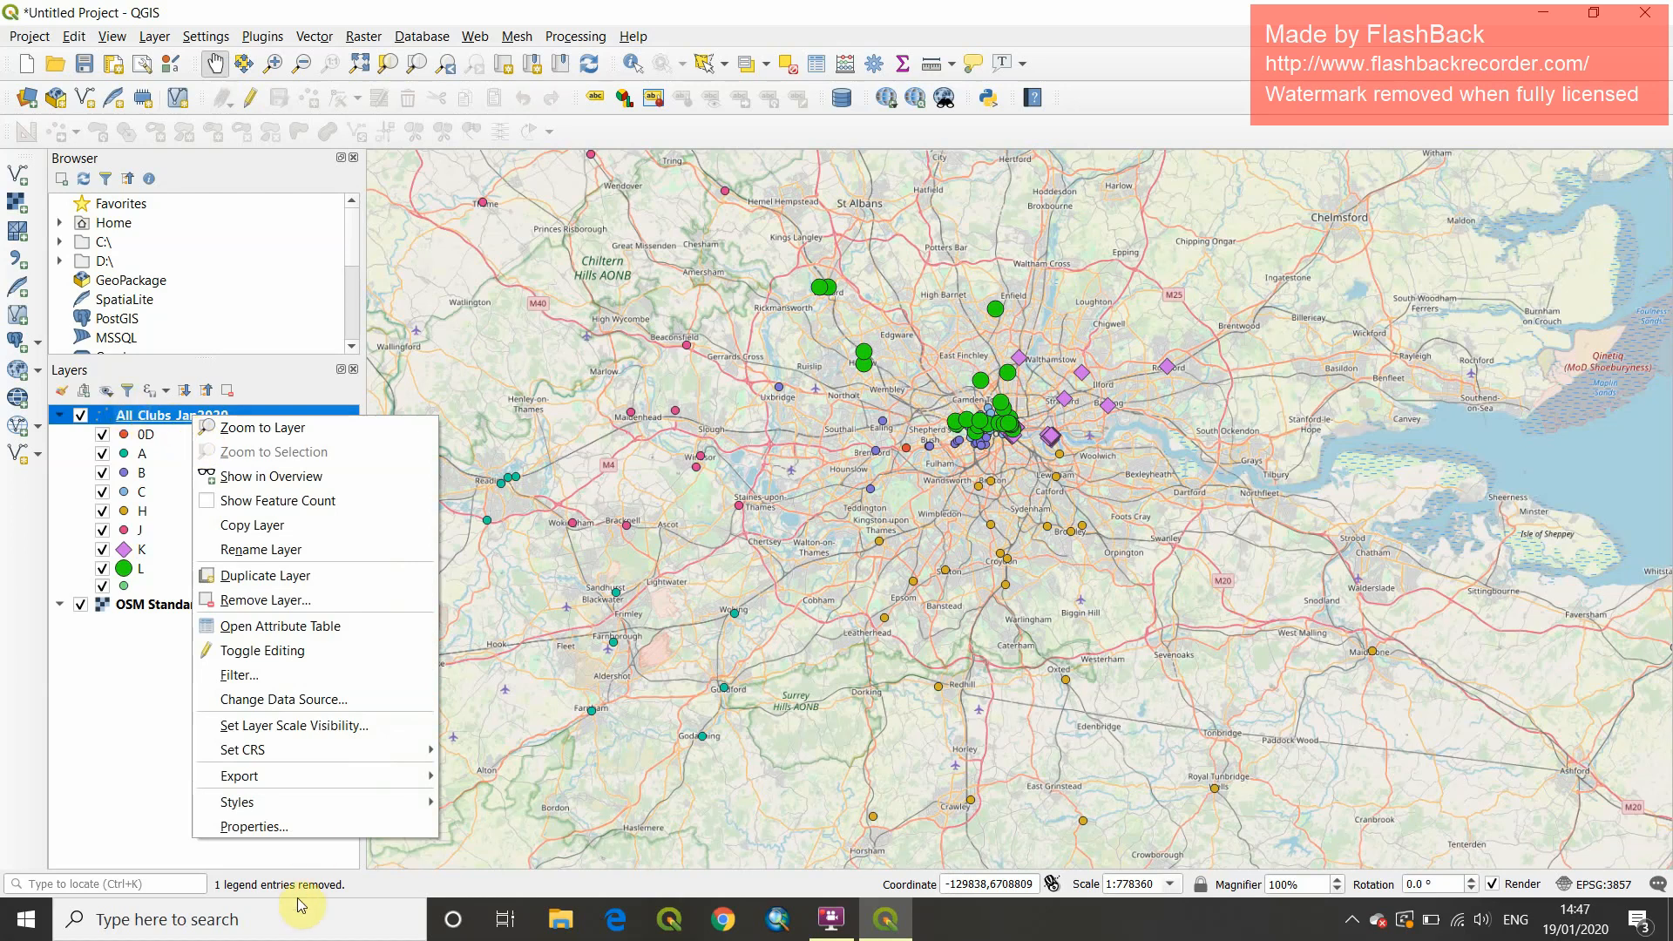
pyautogui.click(251, 827)
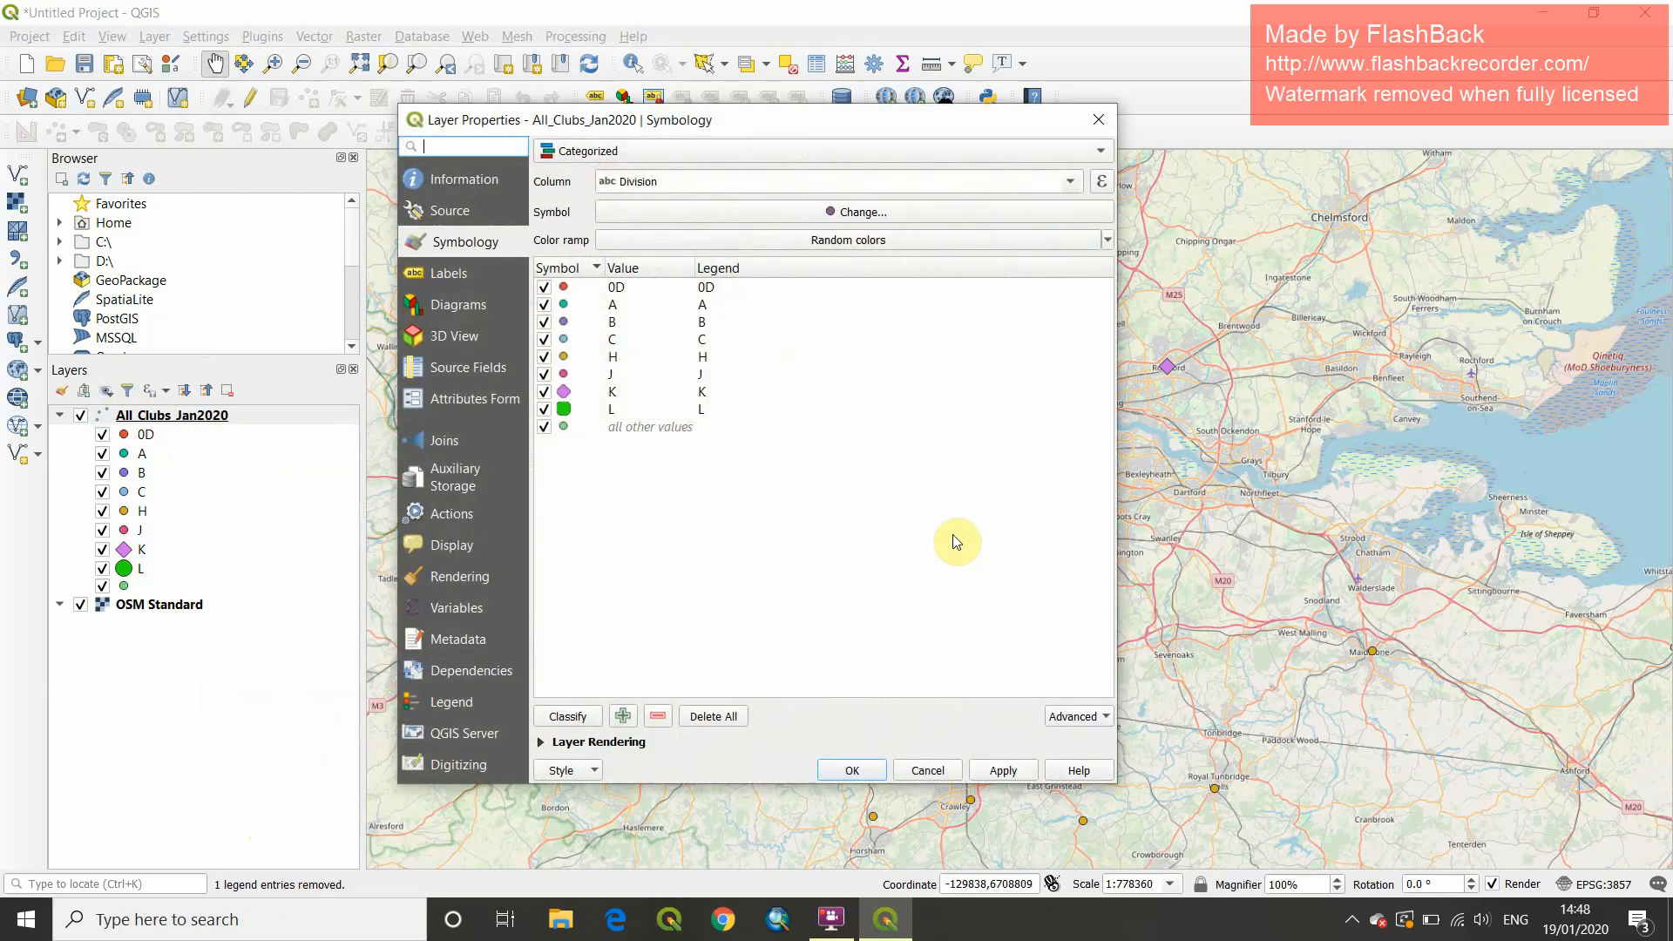
pyautogui.click(567, 723)
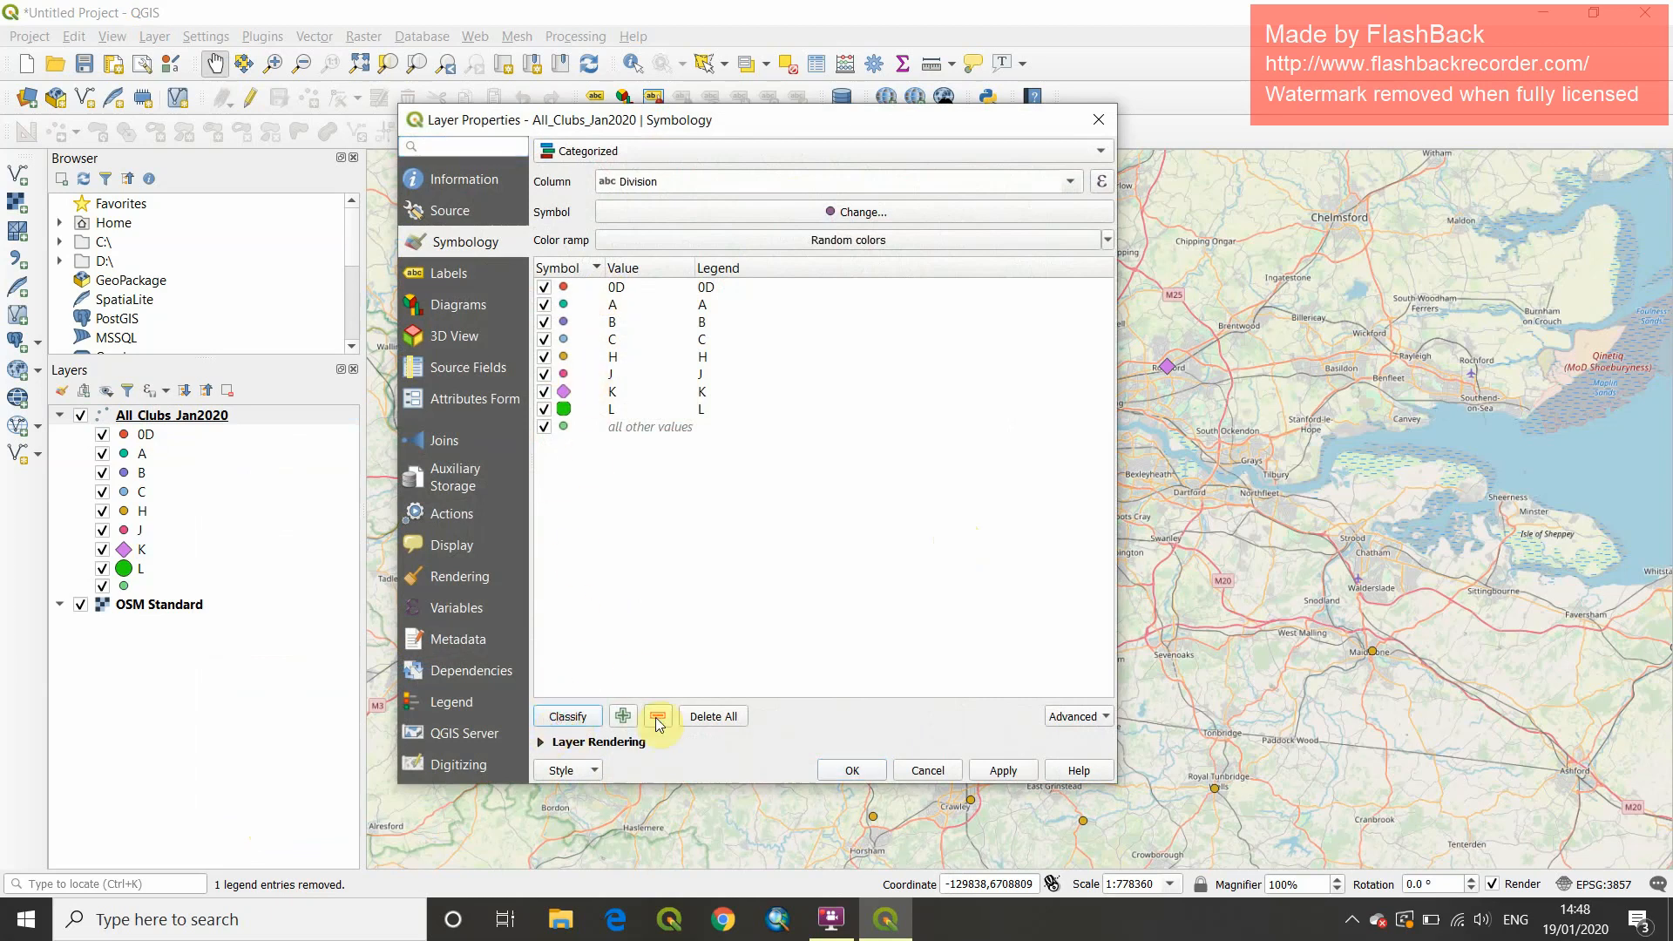
pyautogui.click(702, 716)
pyautogui.click(588, 722)
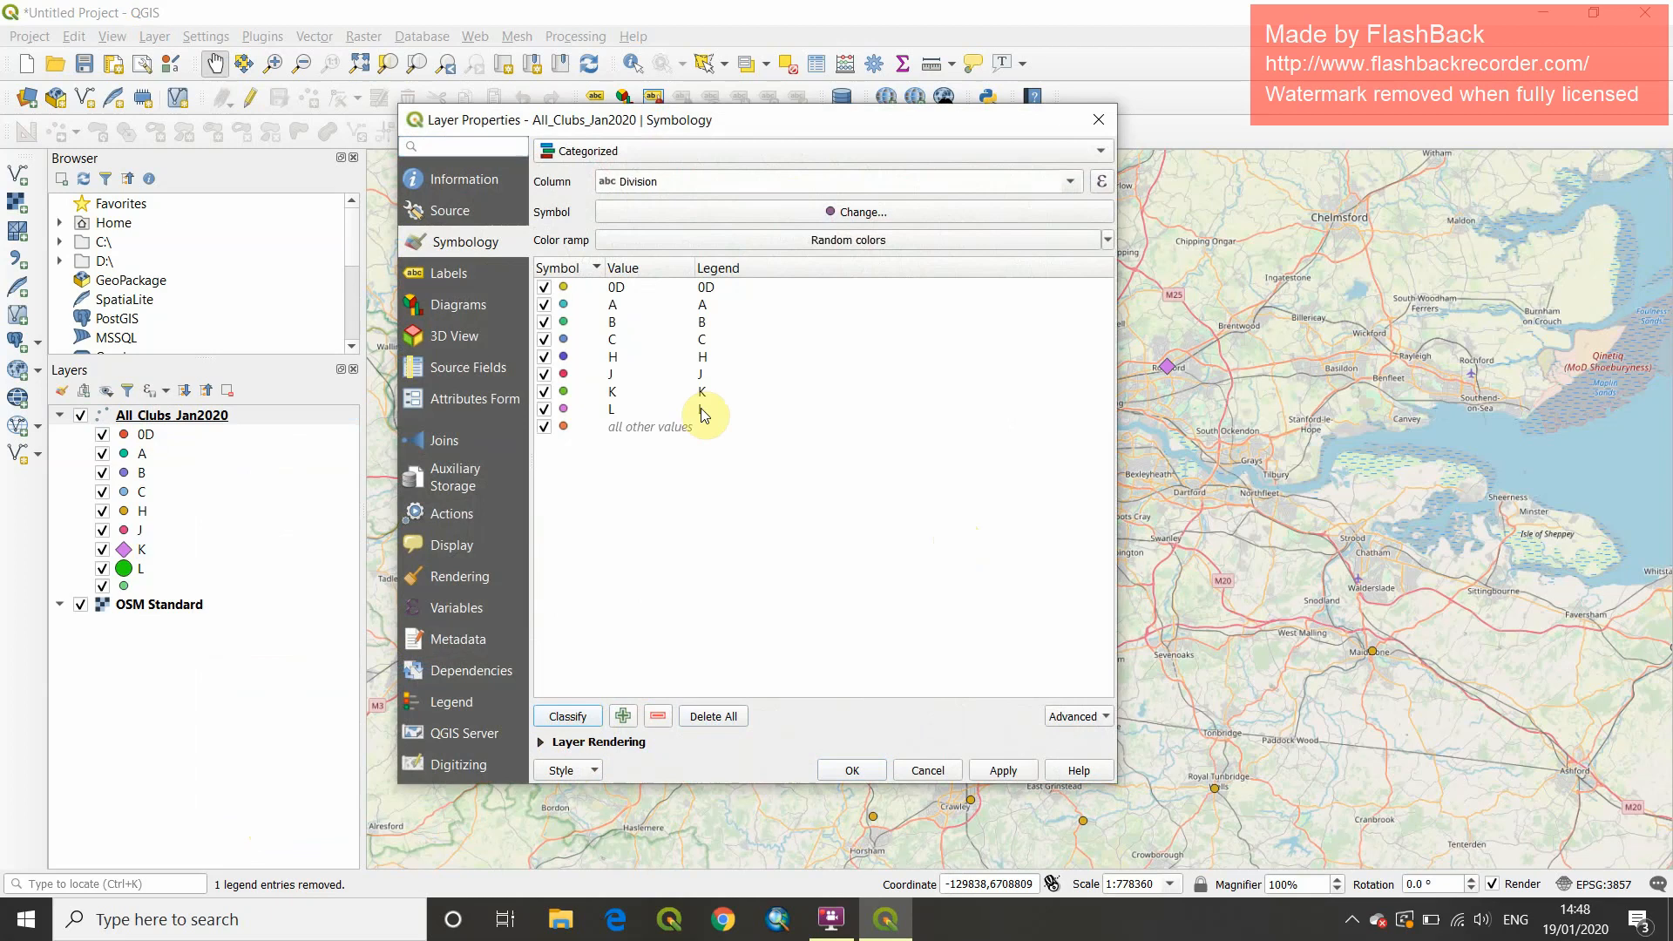
pyautogui.click(880, 770)
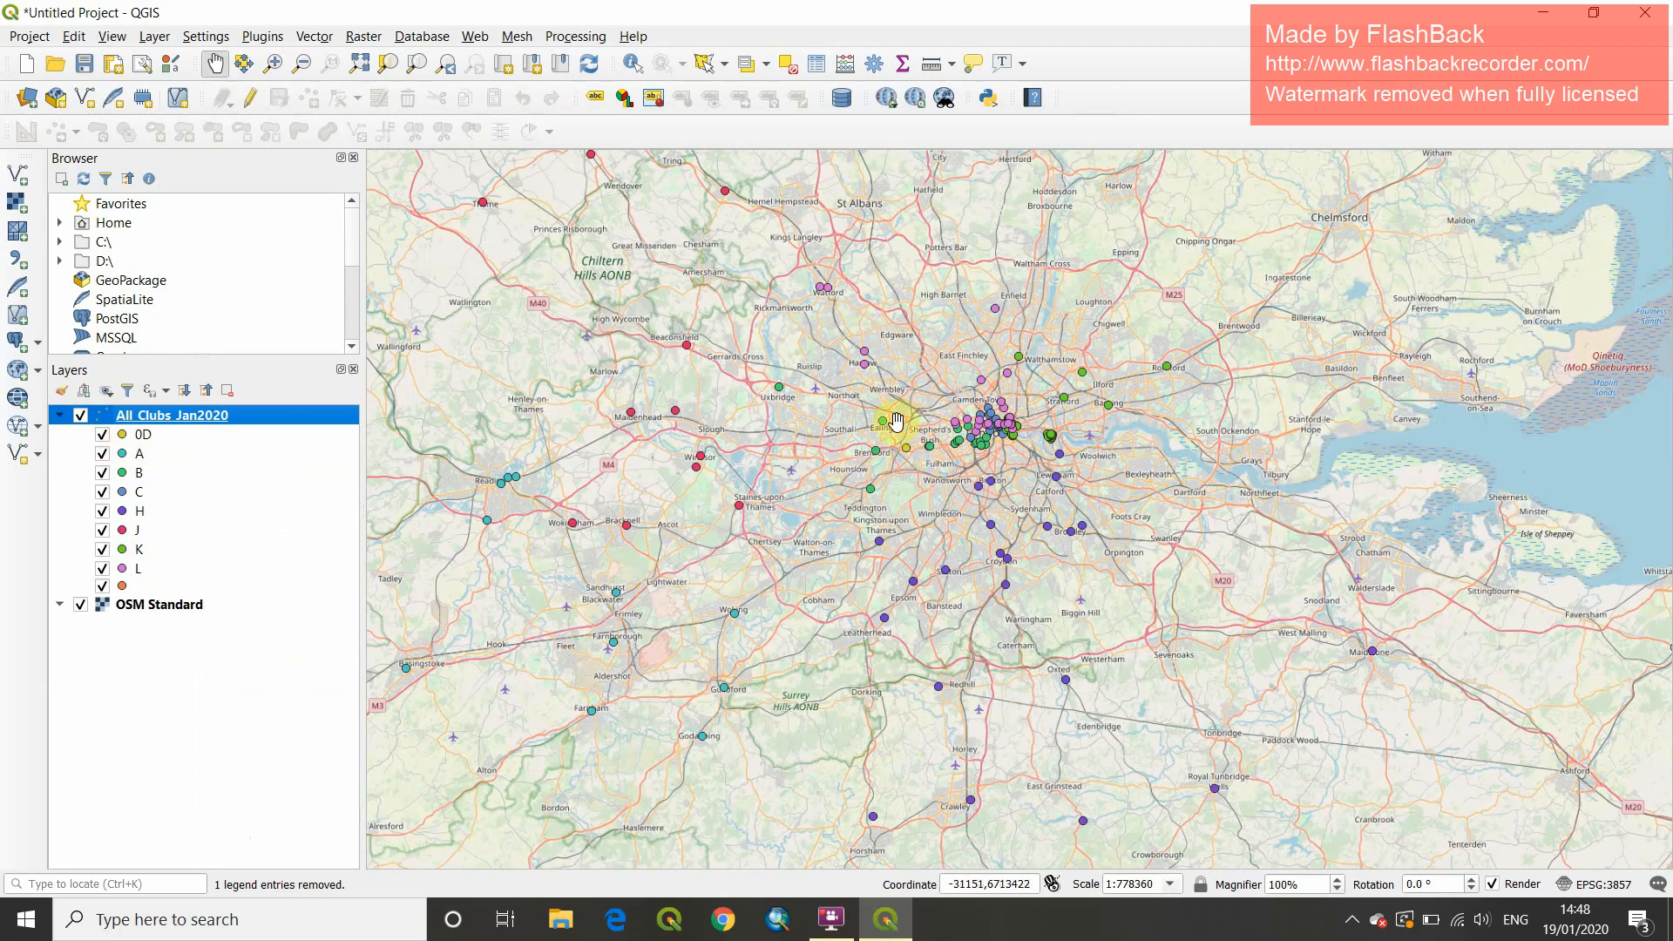
pyautogui.moveTo(987, 432)
pyautogui.mouseDown()
pyautogui.moveTo(963, 387)
pyautogui.moveTo(955, 429)
pyautogui.mouseUp()
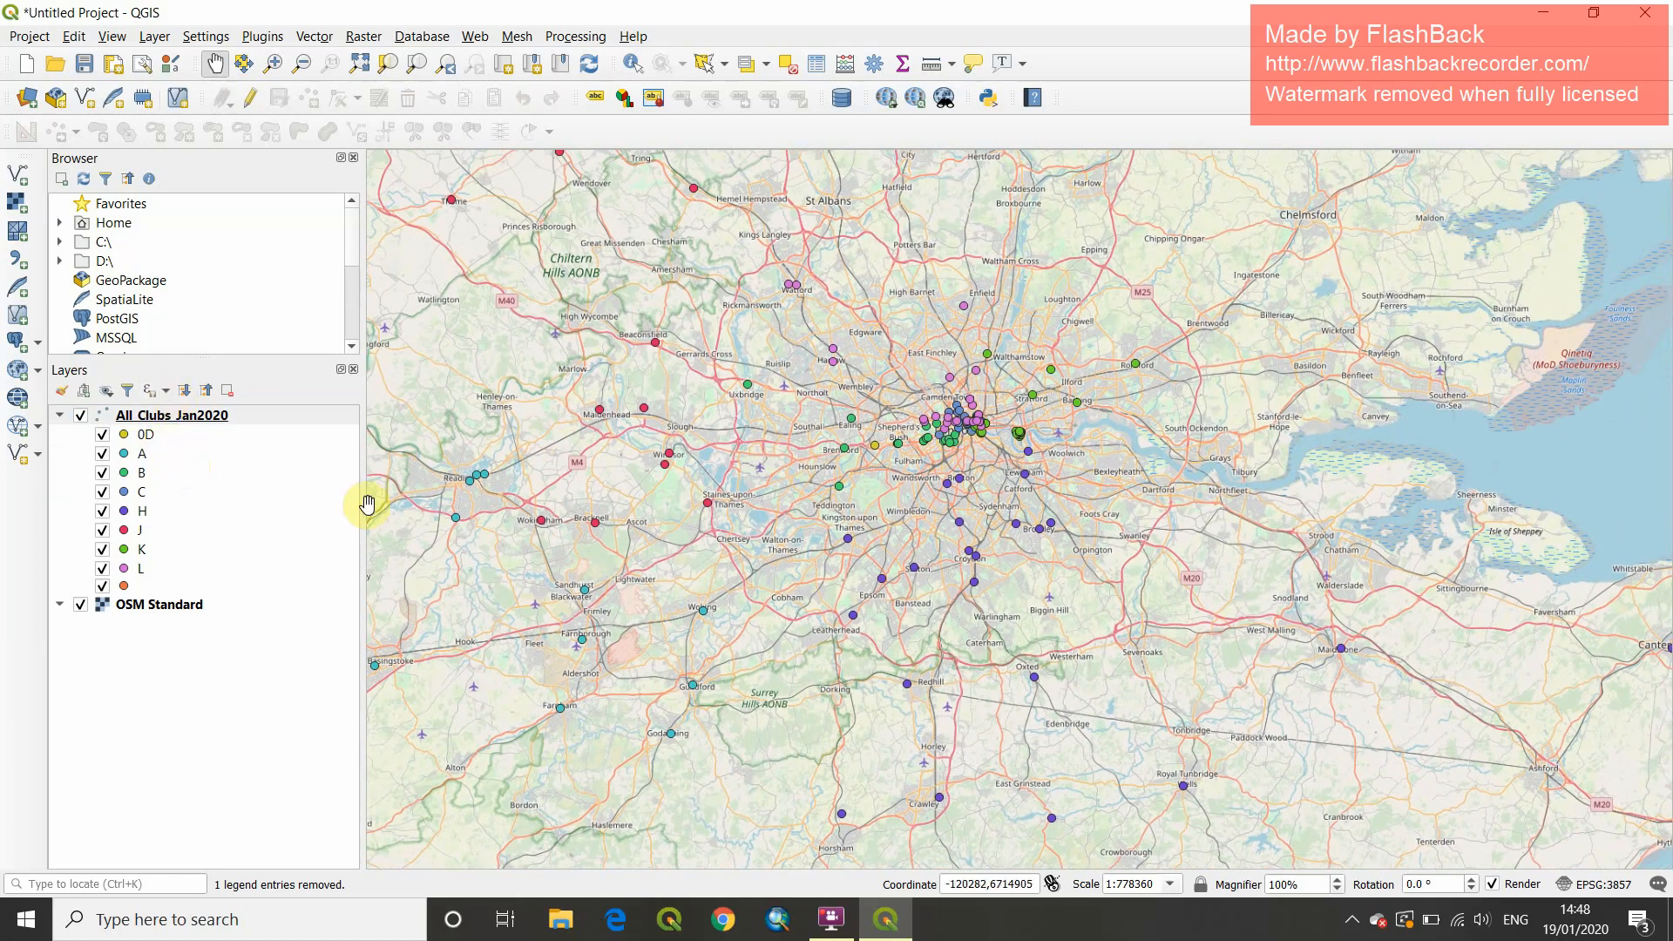
# - Turn on single labels for the All_Clubs_Jan2020 layer, using the Club Name field as label text, and apply them to the map
pyautogui.rightClick(206, 417)
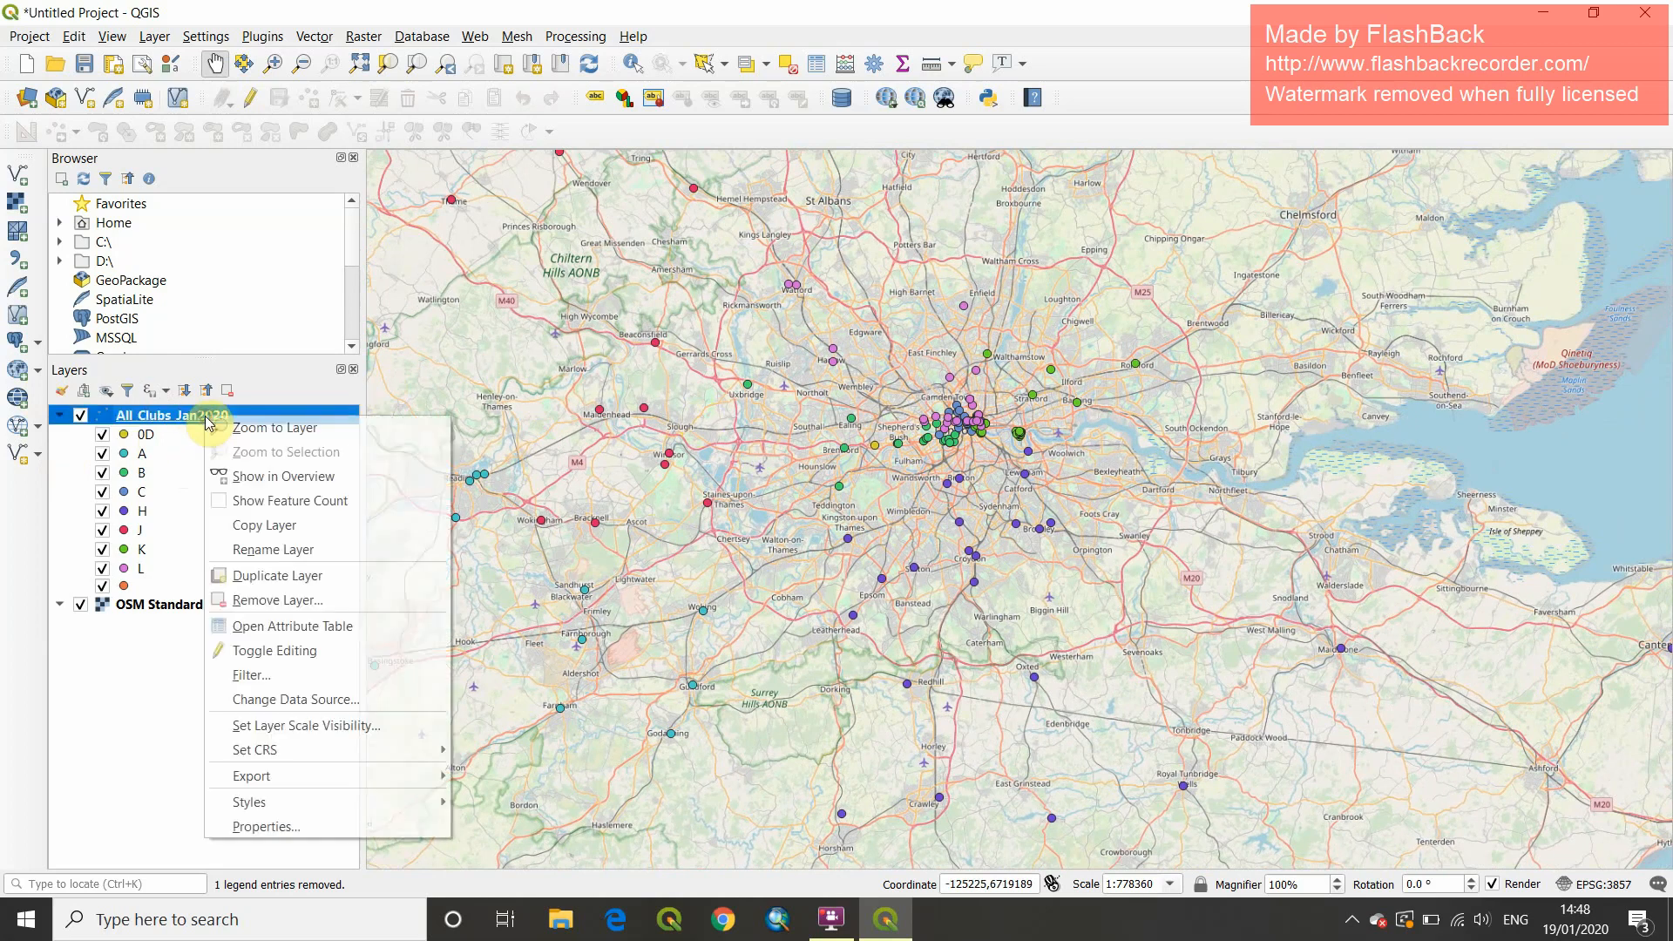
pyautogui.click(254, 825)
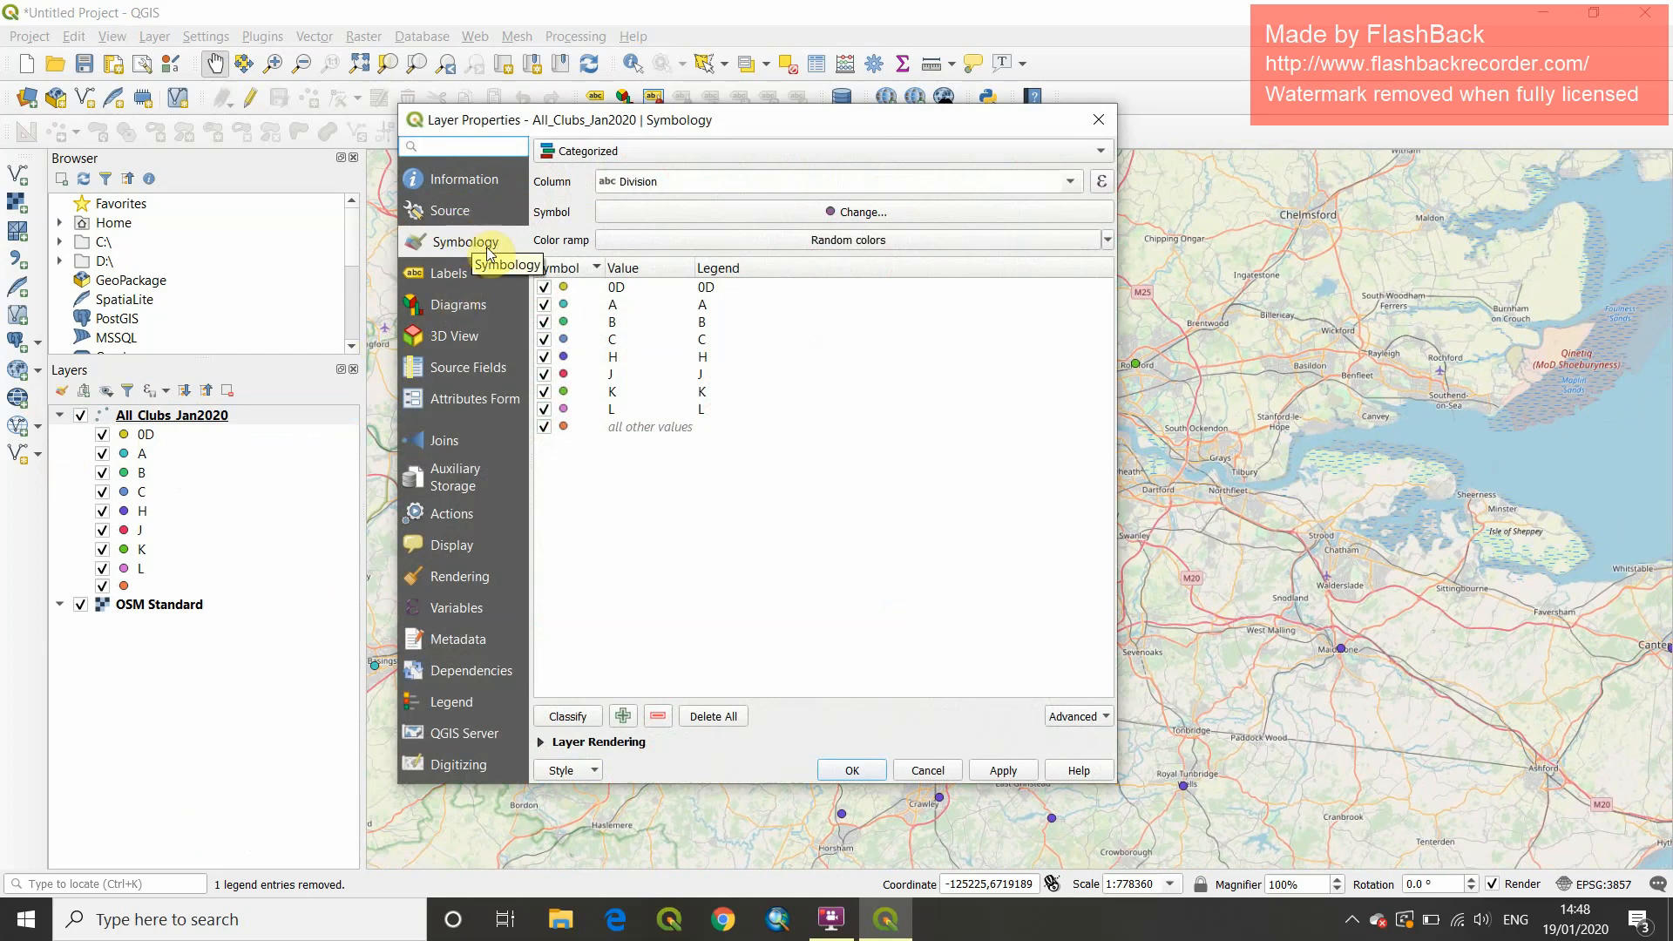
pyautogui.click(440, 273)
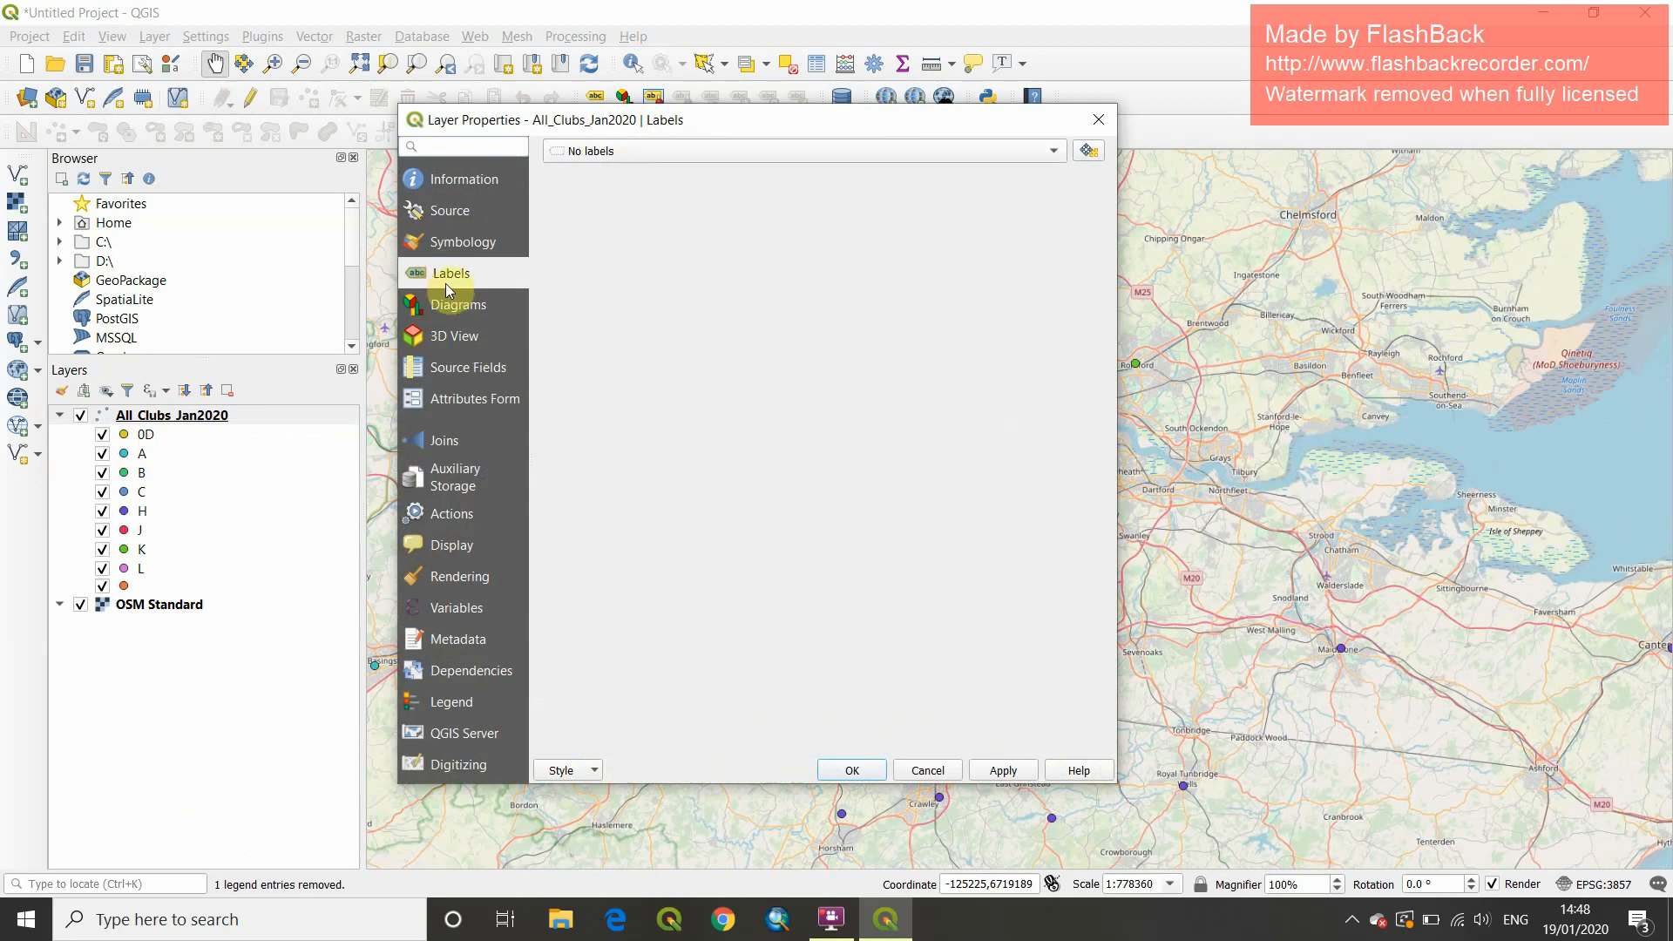
pyautogui.click(626, 153)
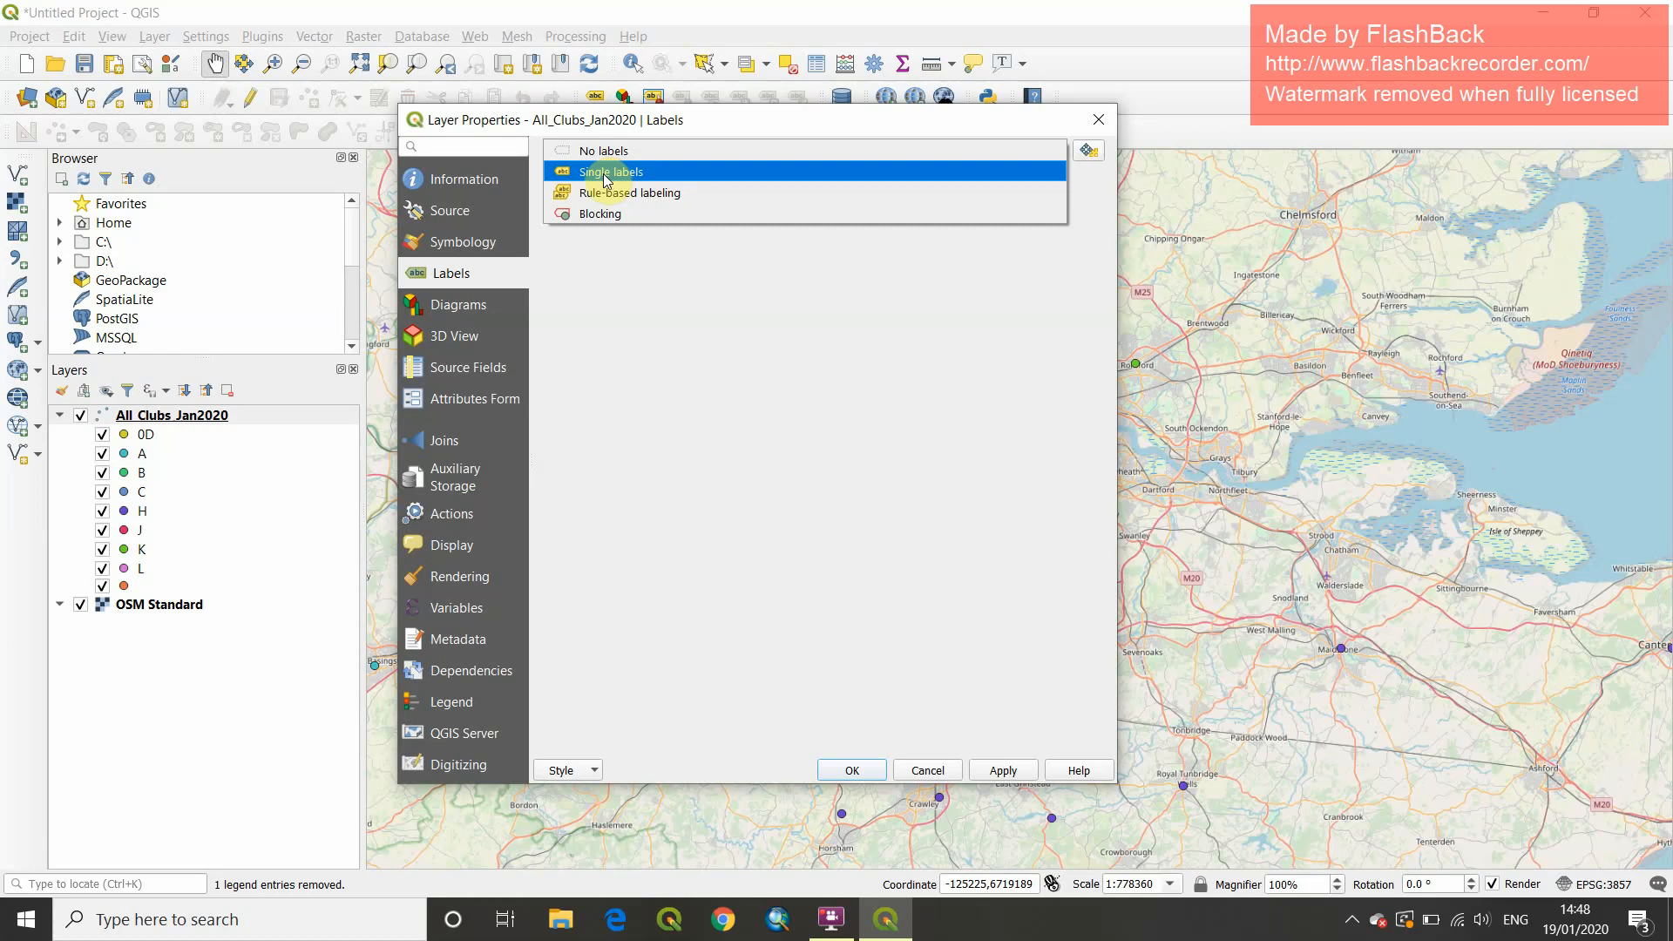
pyautogui.click(607, 173)
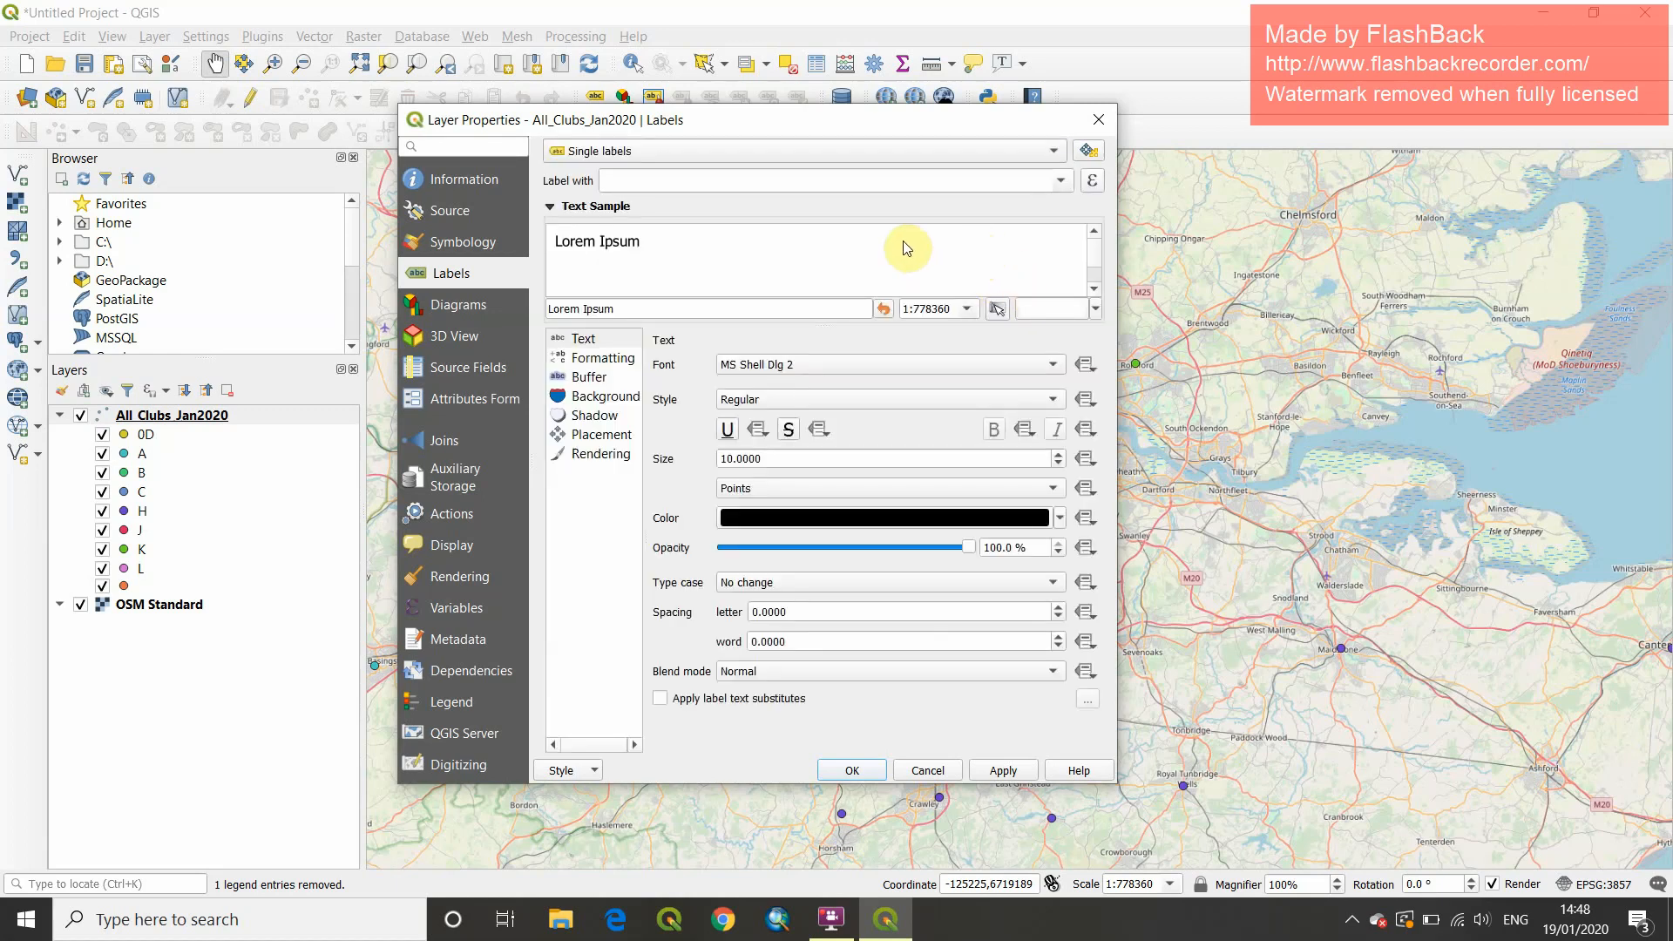
pyautogui.click(1063, 190)
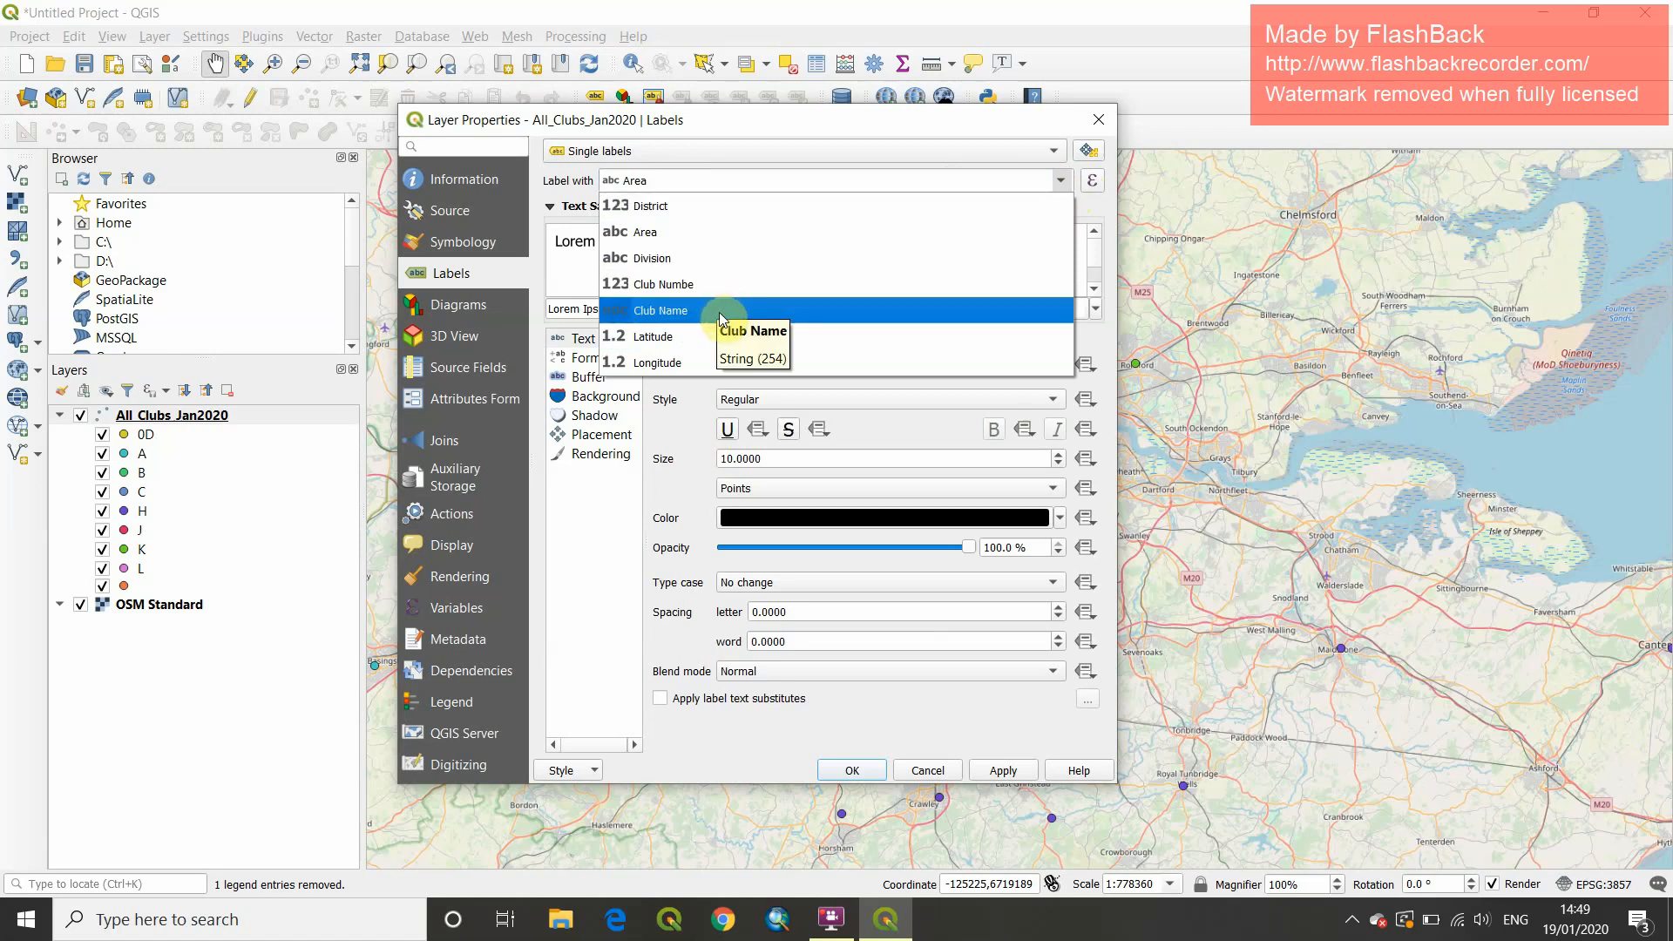
pyautogui.click(693, 312)
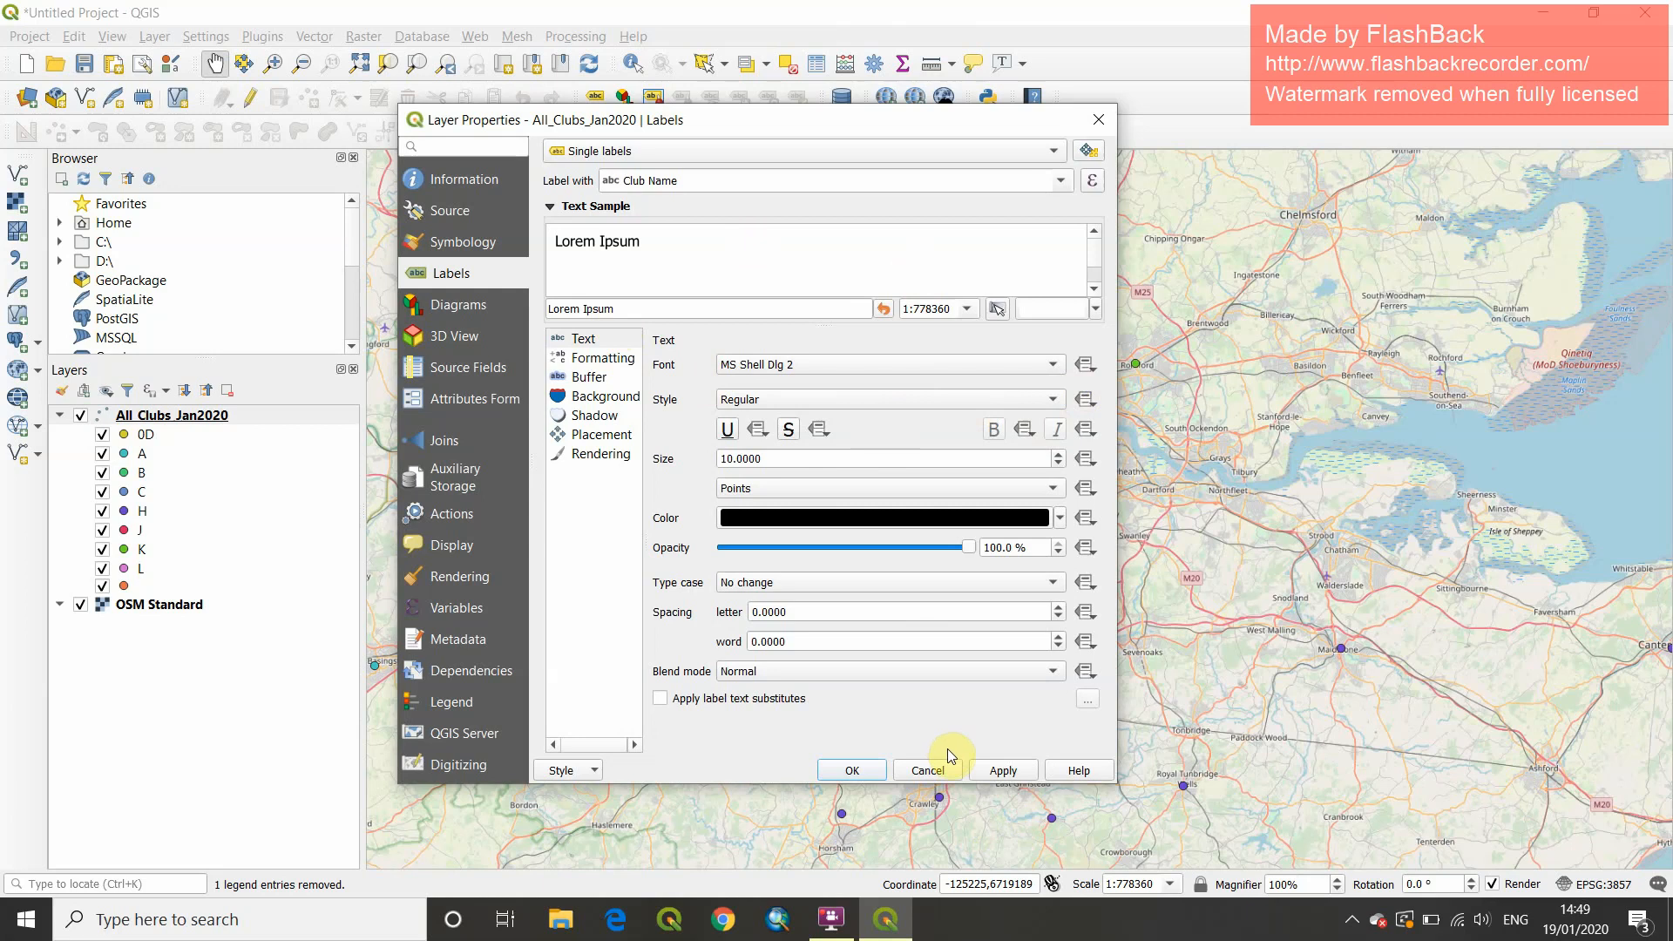
pyautogui.click(1002, 771)
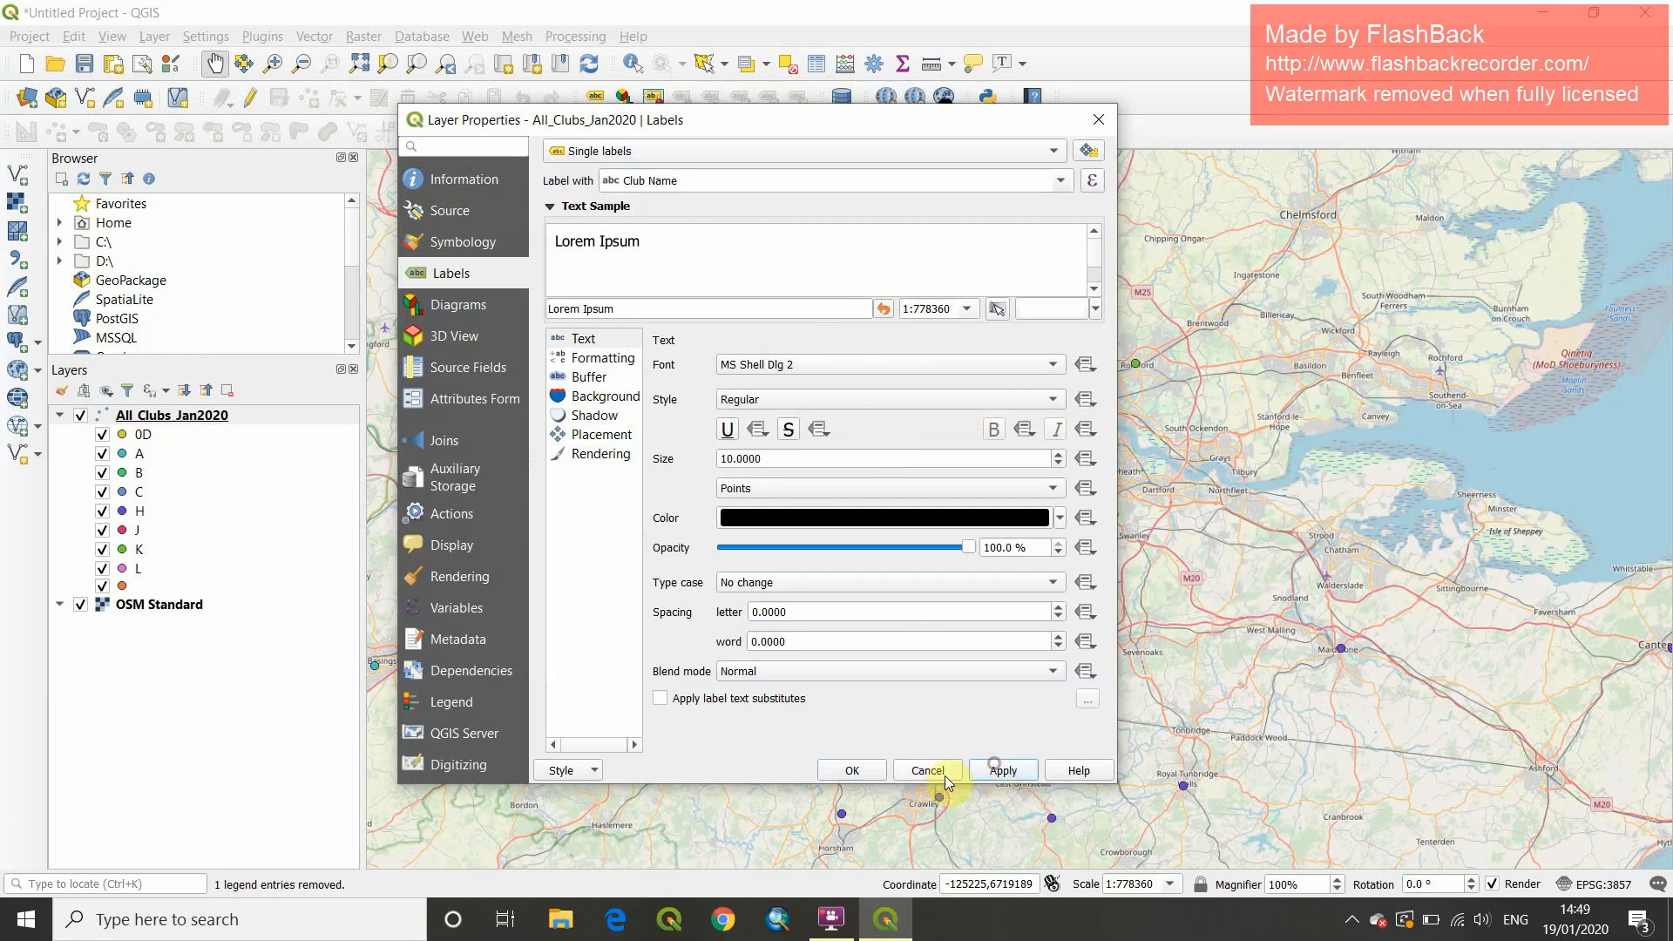
pyautogui.click(854, 771)
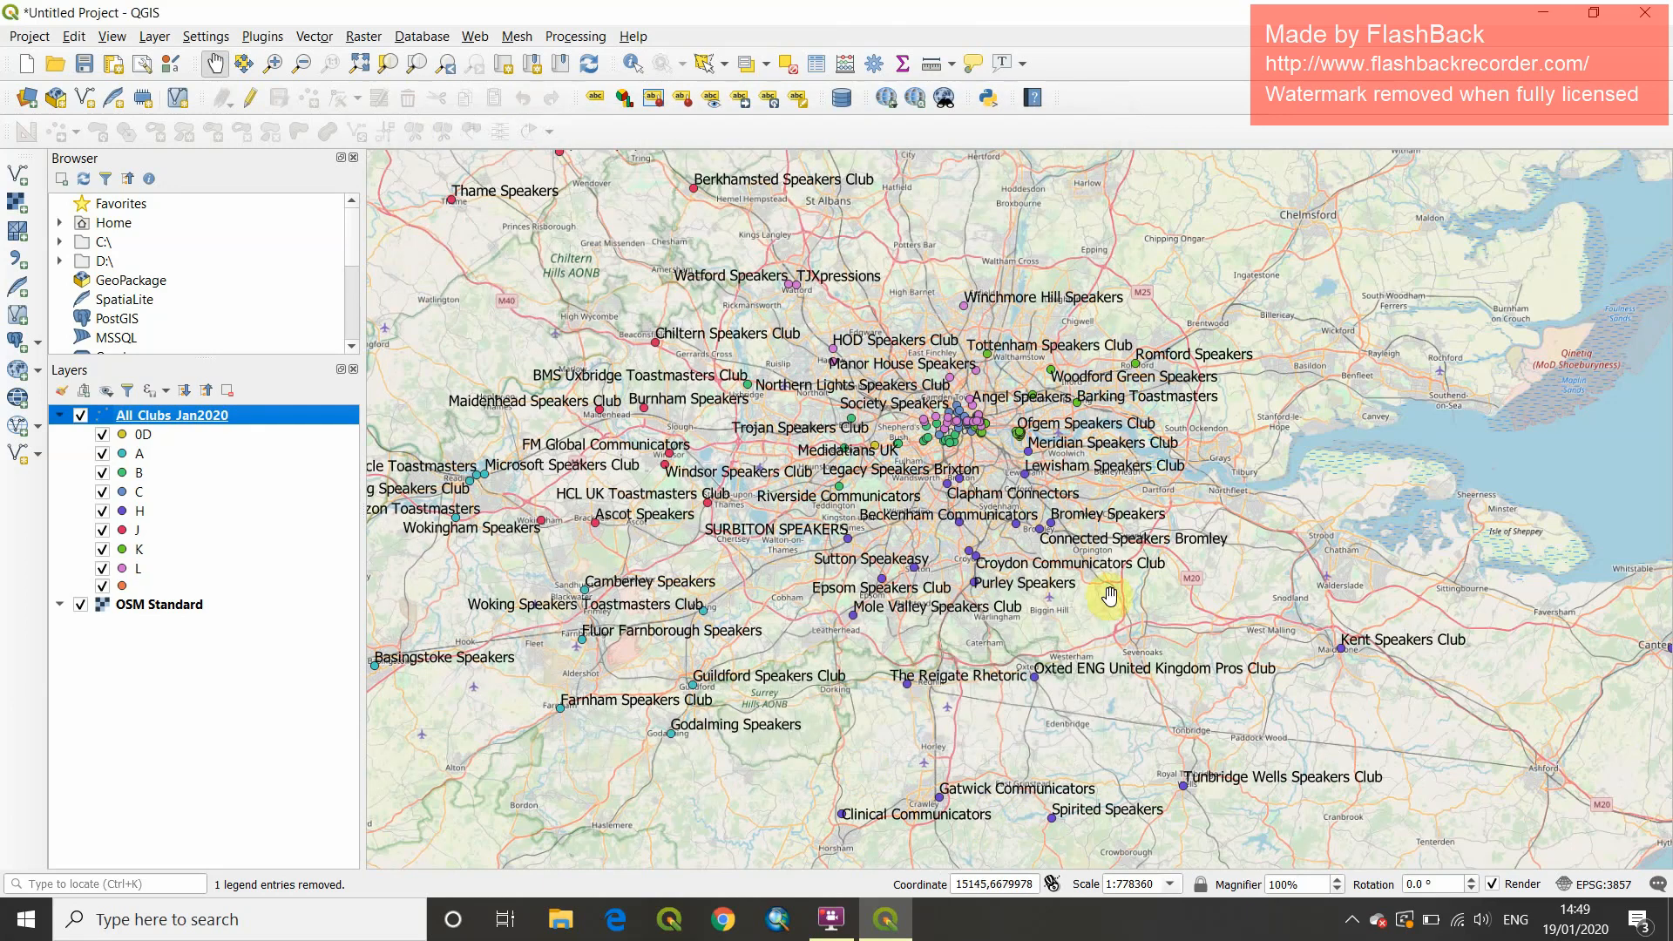
# - Examine the club name labels across south-east England and in close-up around central London at several map scales
pyautogui.moveTo(1269, 690); pyautogui.dragTo(1058, 527)
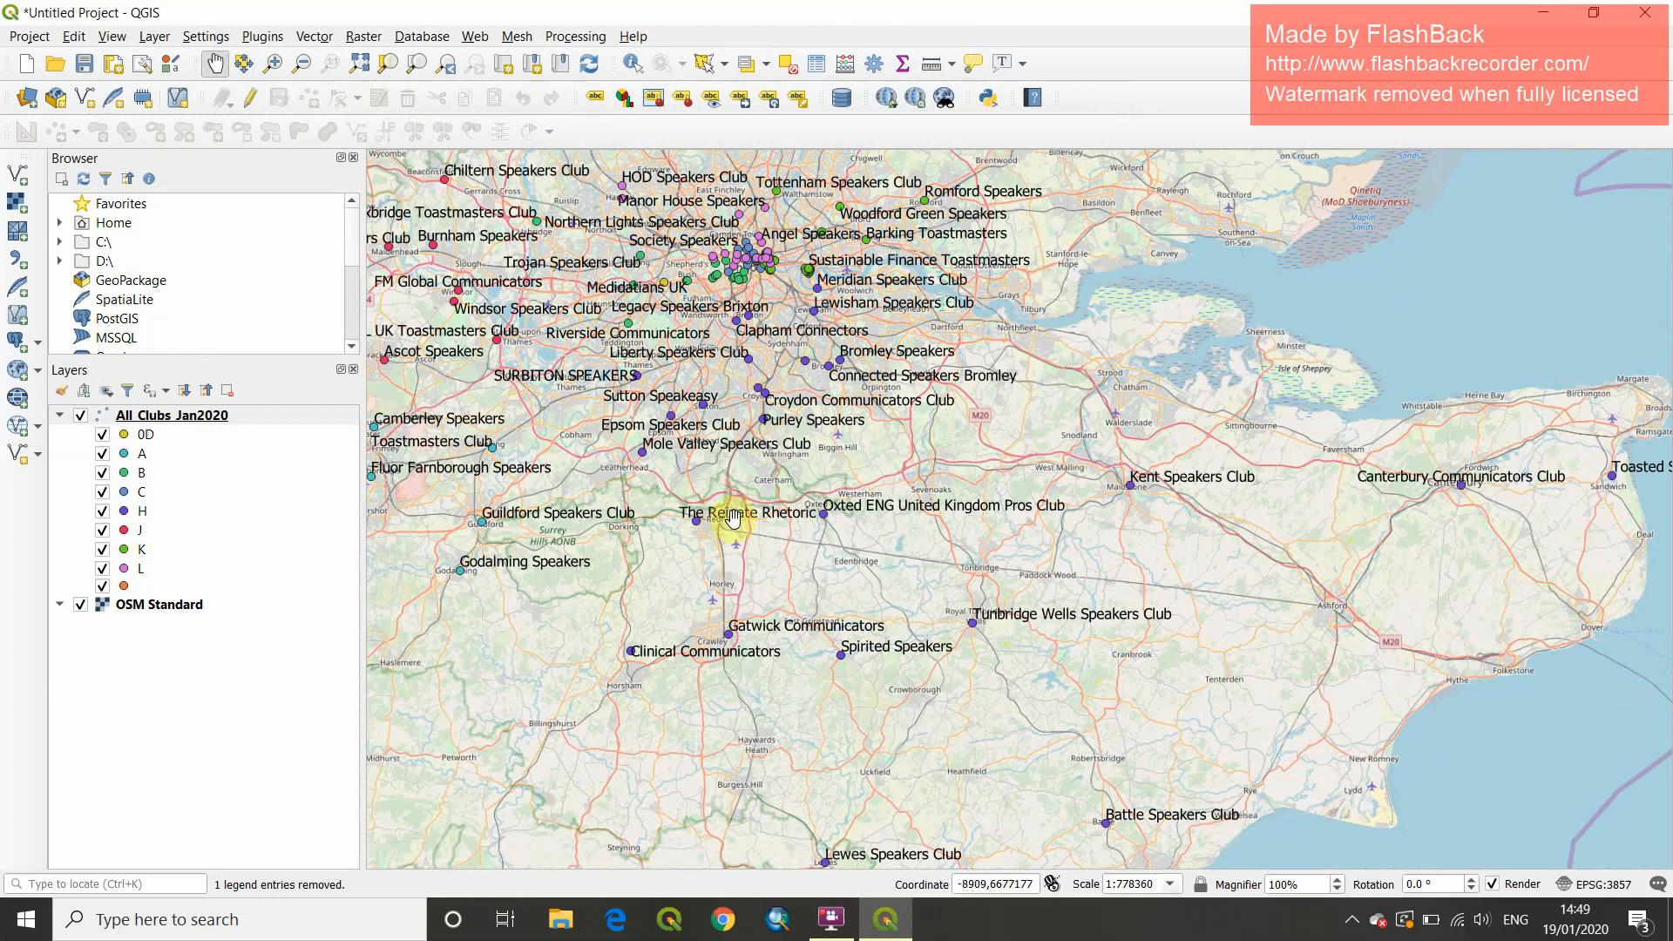
pyautogui.moveTo(482, 568); pyautogui.dragTo(499, 731)
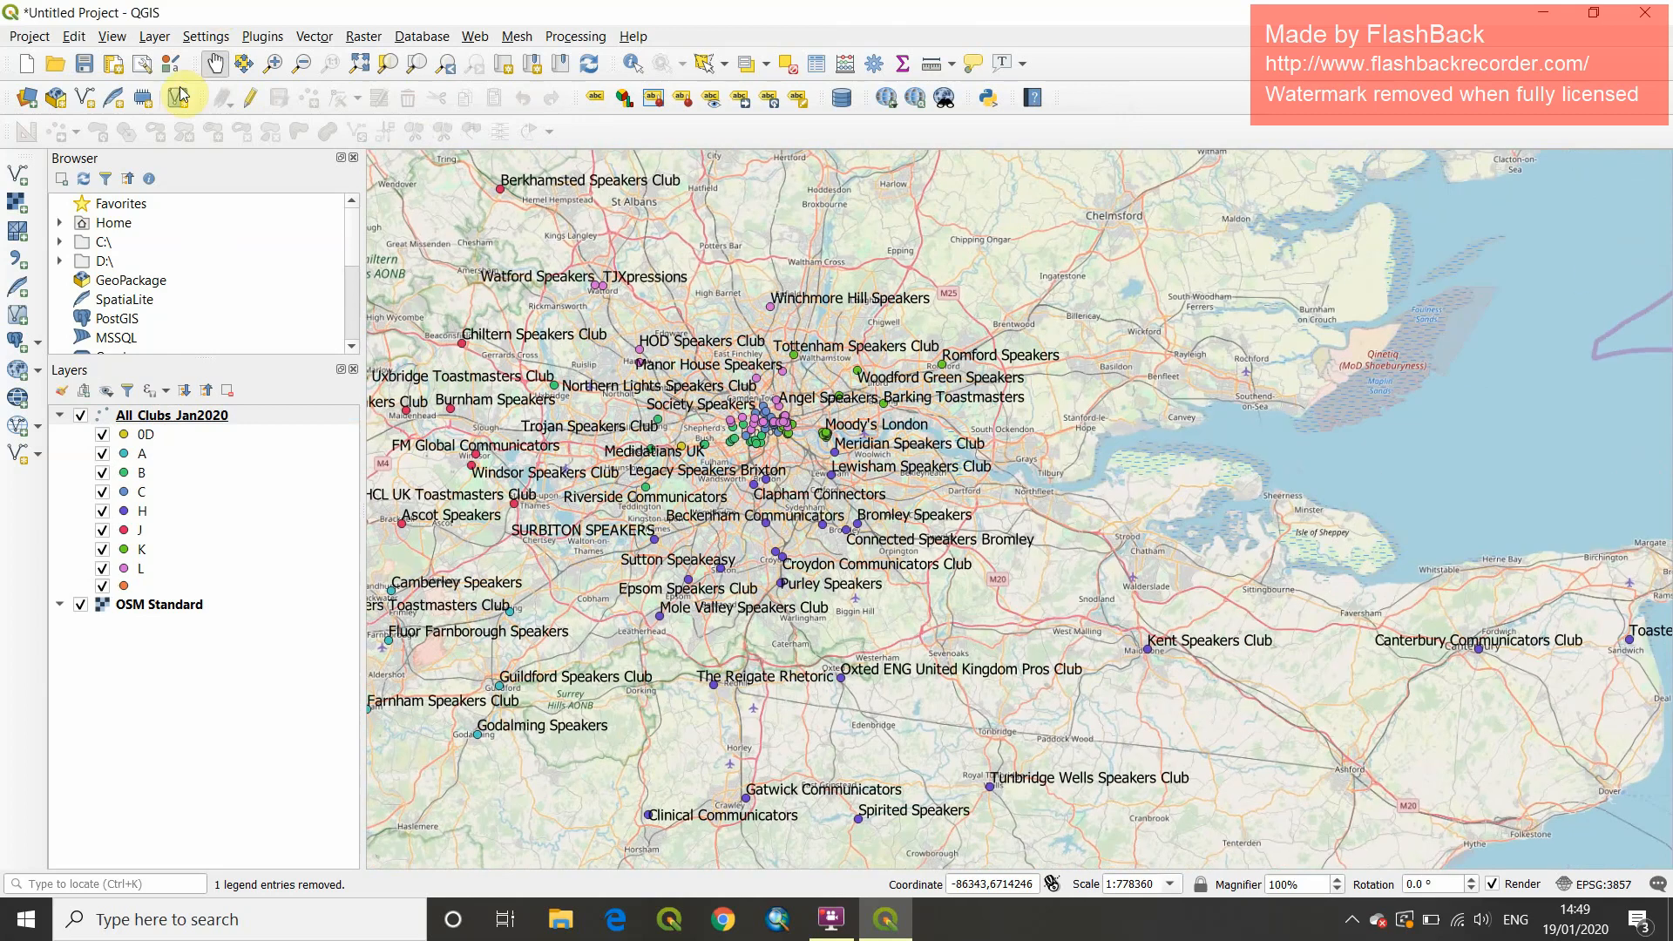
pyautogui.click(274, 66)
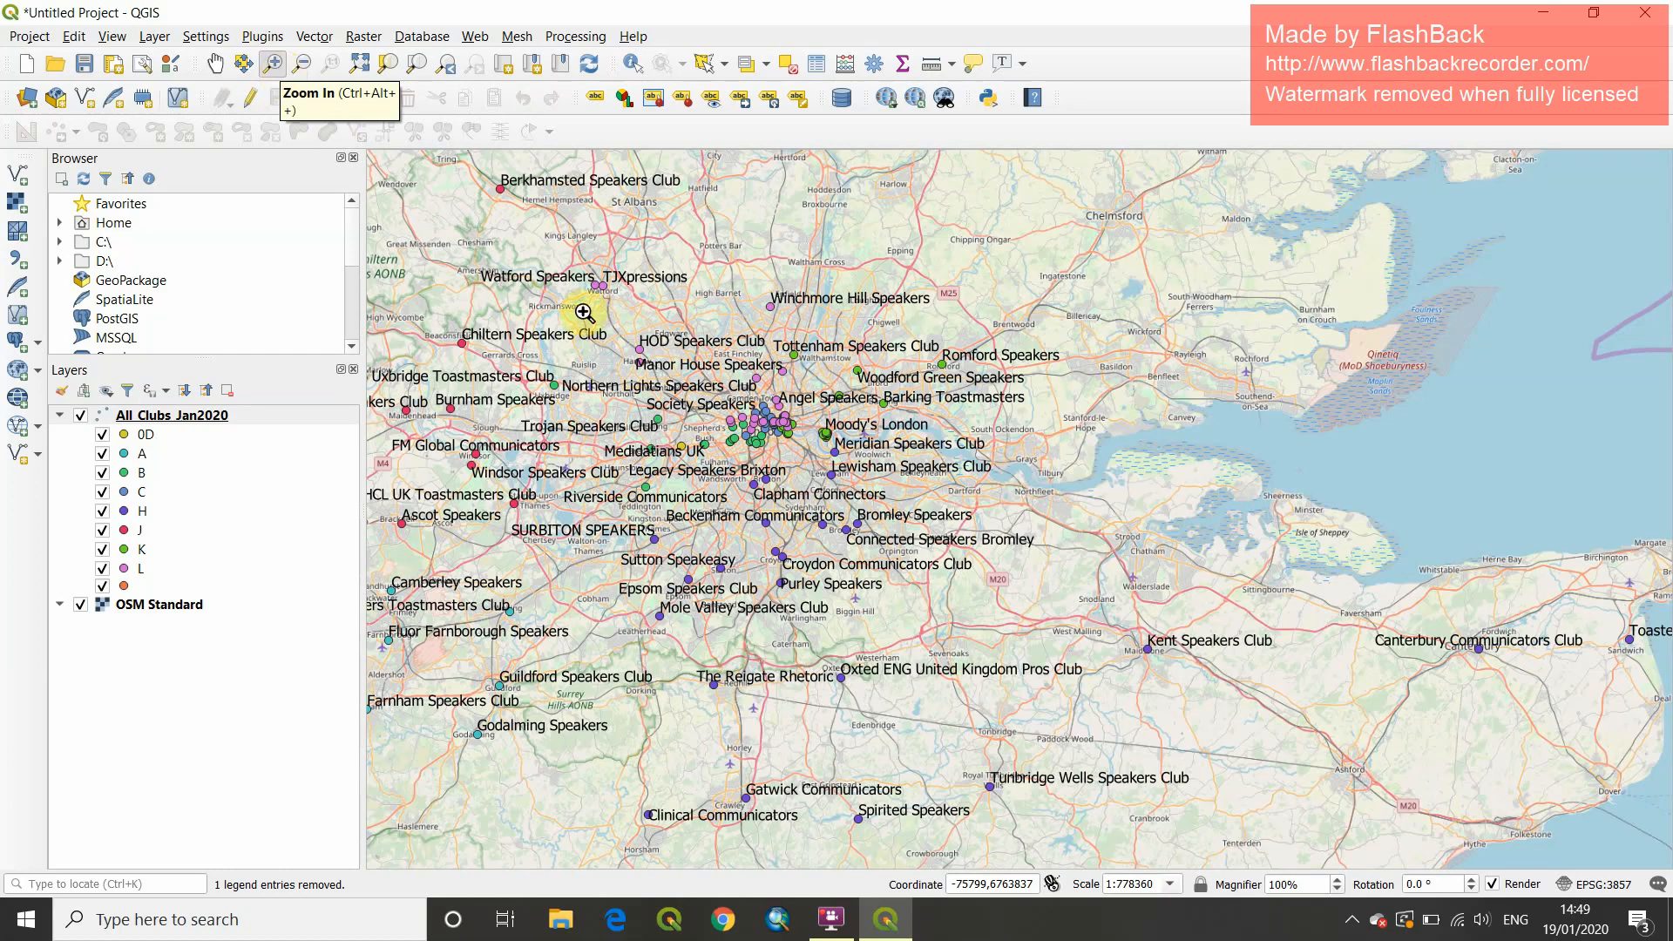
pyautogui.moveTo(683, 384); pyautogui.dragTo(808, 481)
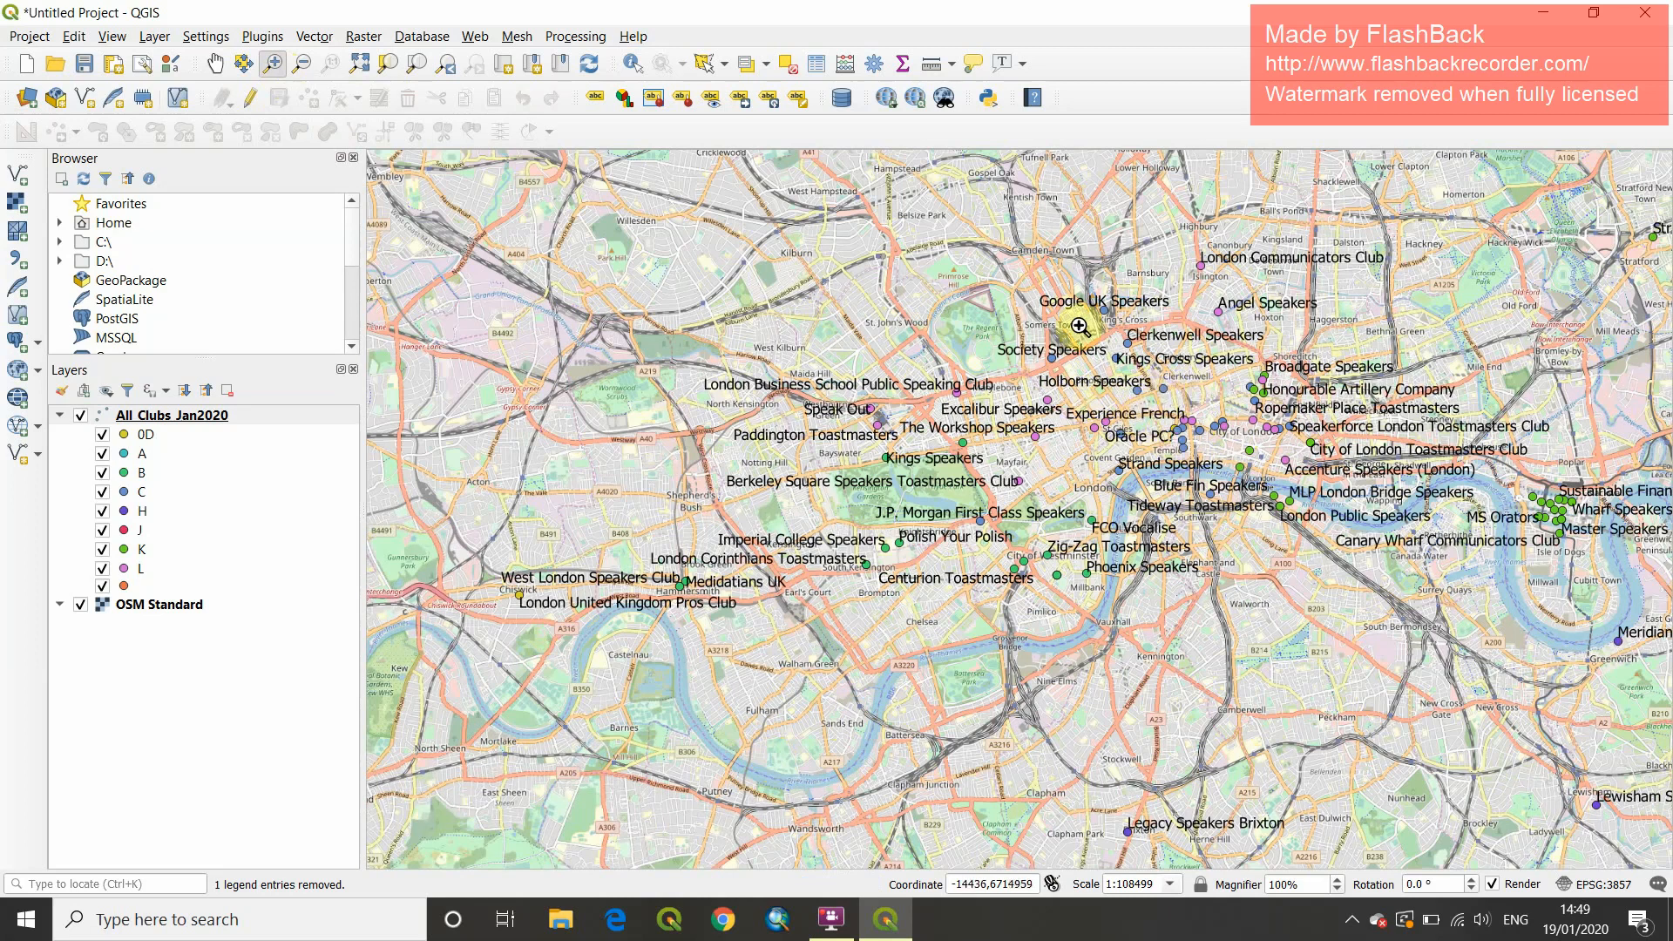
pyautogui.moveTo(1028, 299); pyautogui.dragTo(1237, 455)
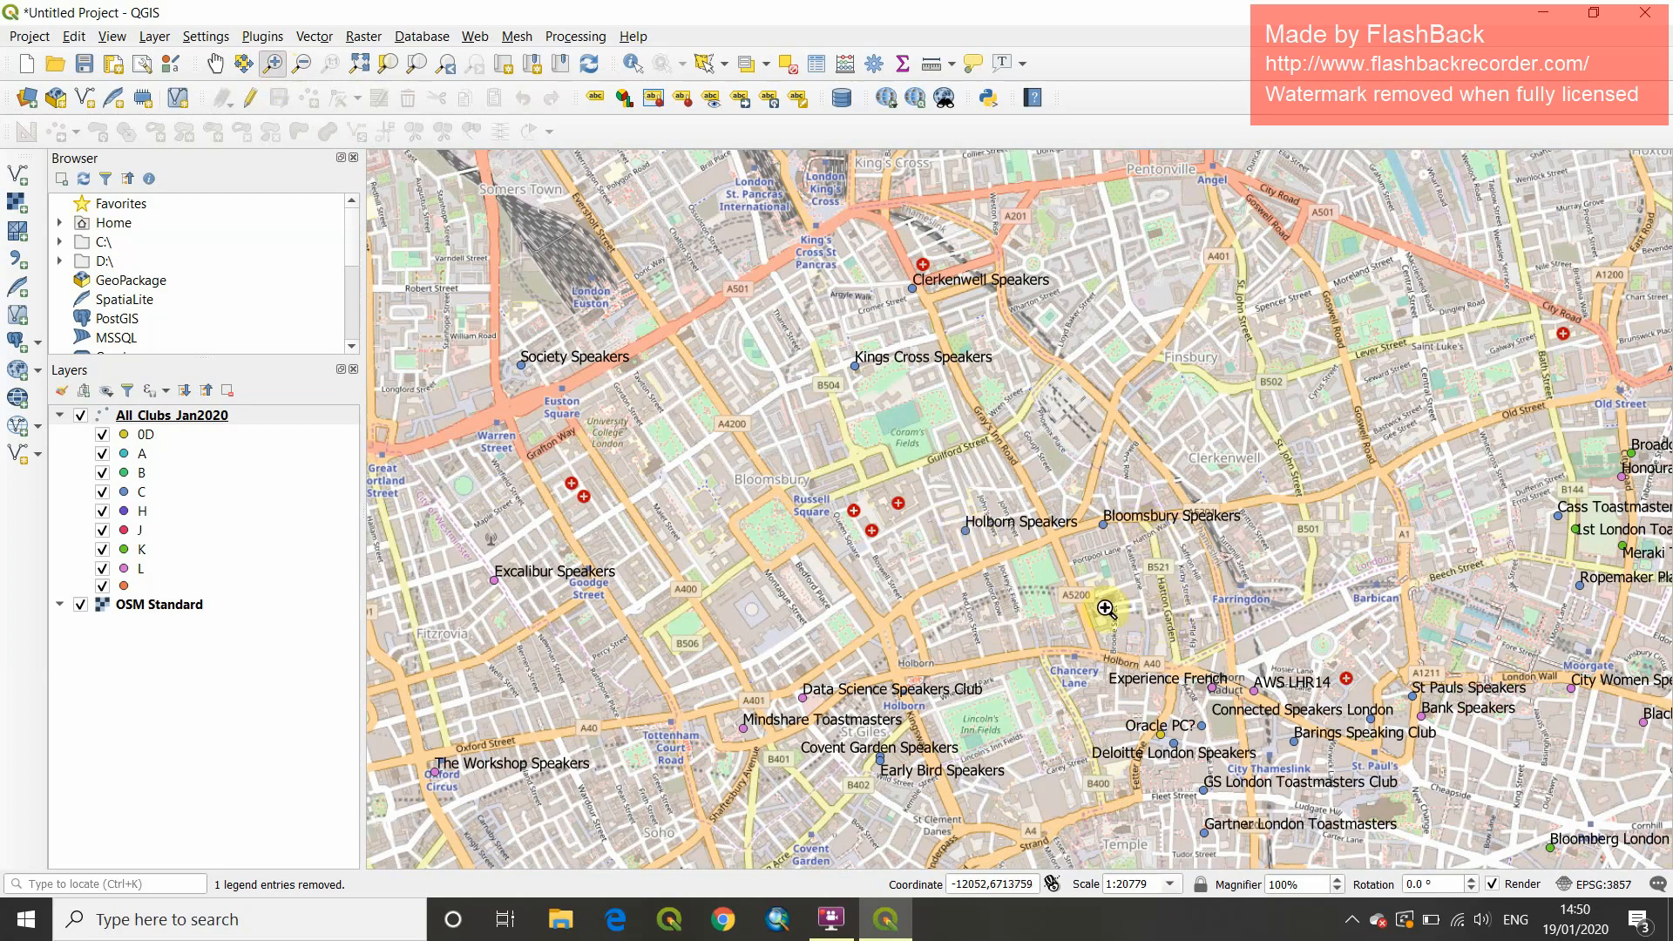
pyautogui.click(1008, 642)
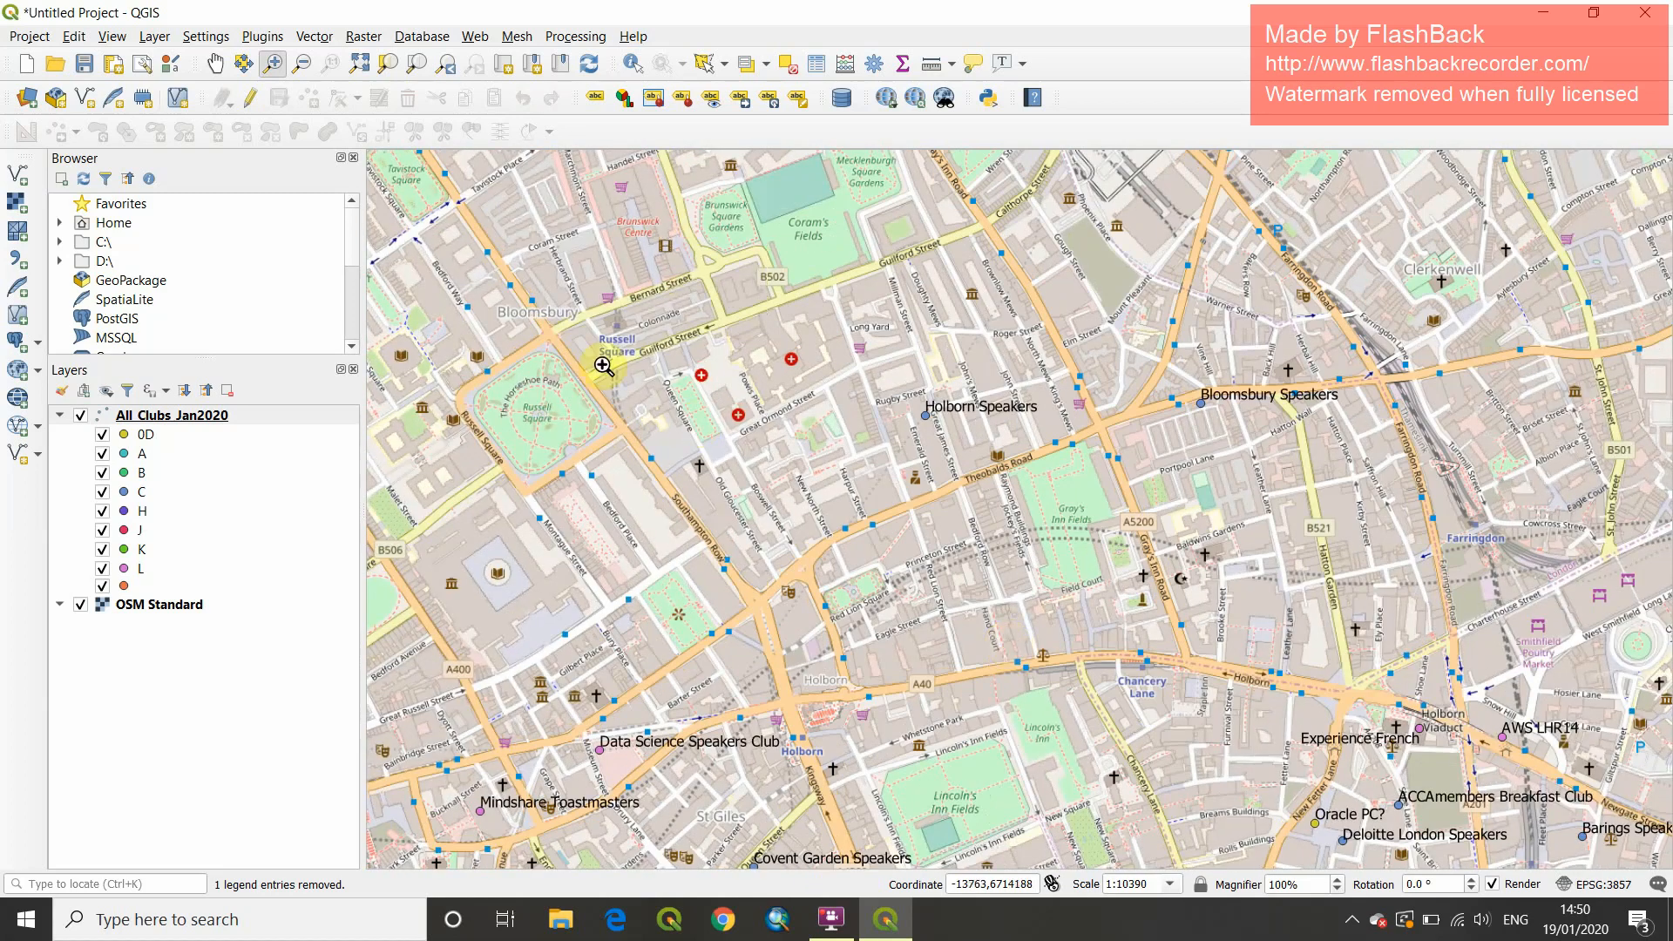
pyautogui.click(301, 63)
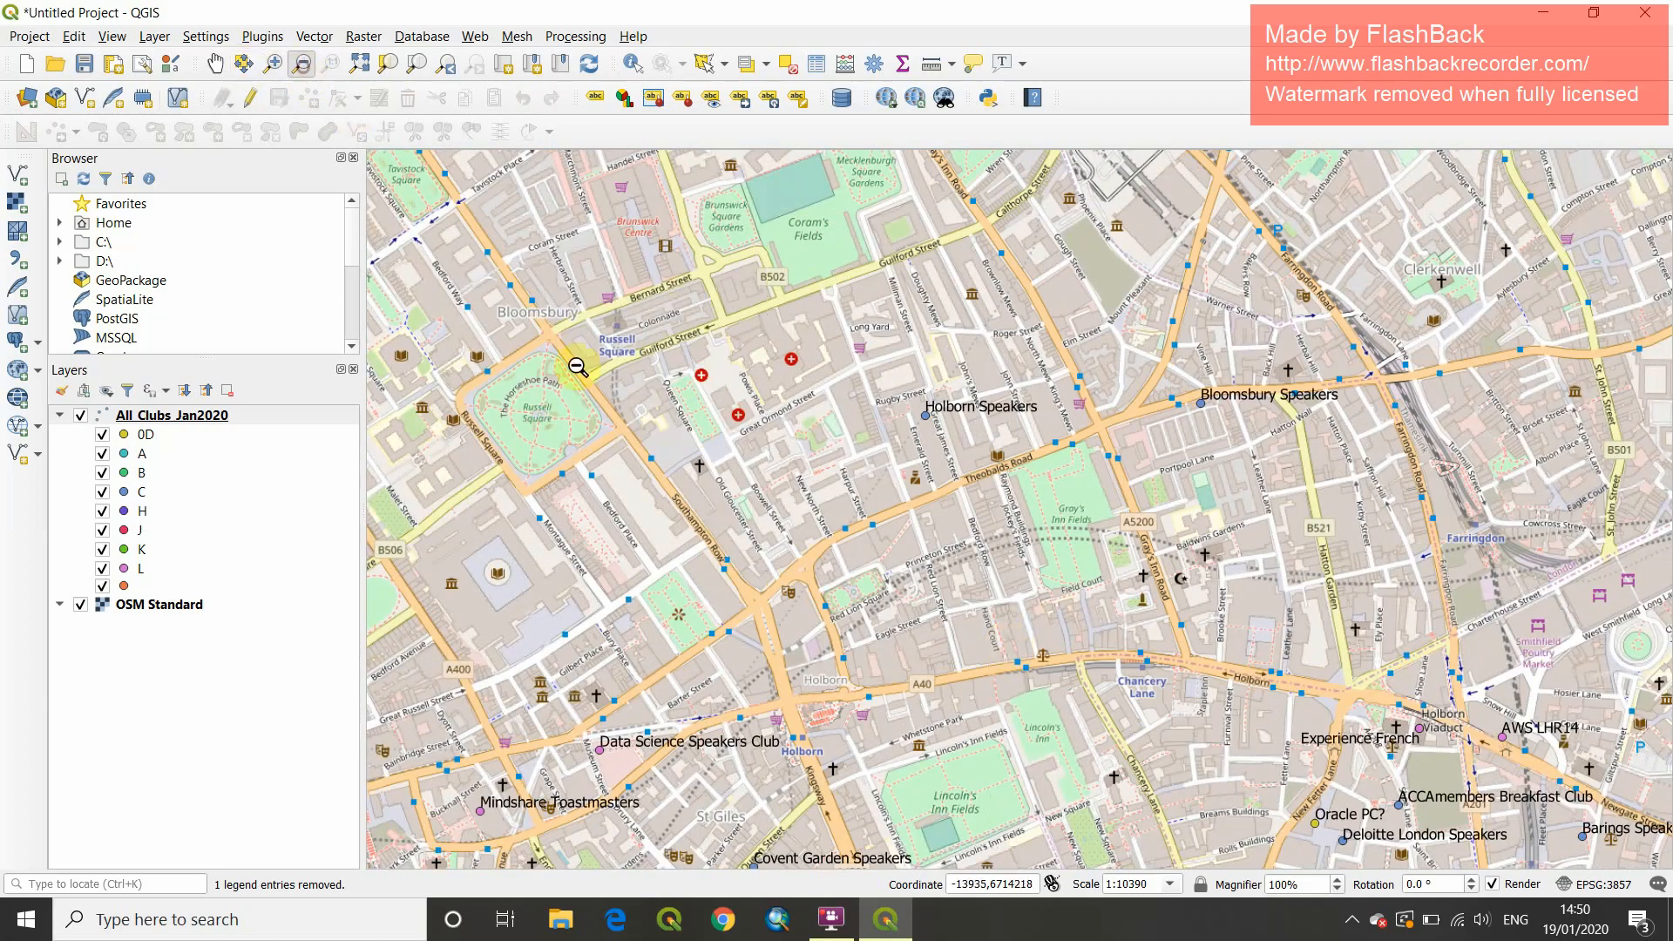
pyautogui.moveTo(834, 277); pyautogui.dragTo(1255, 640)
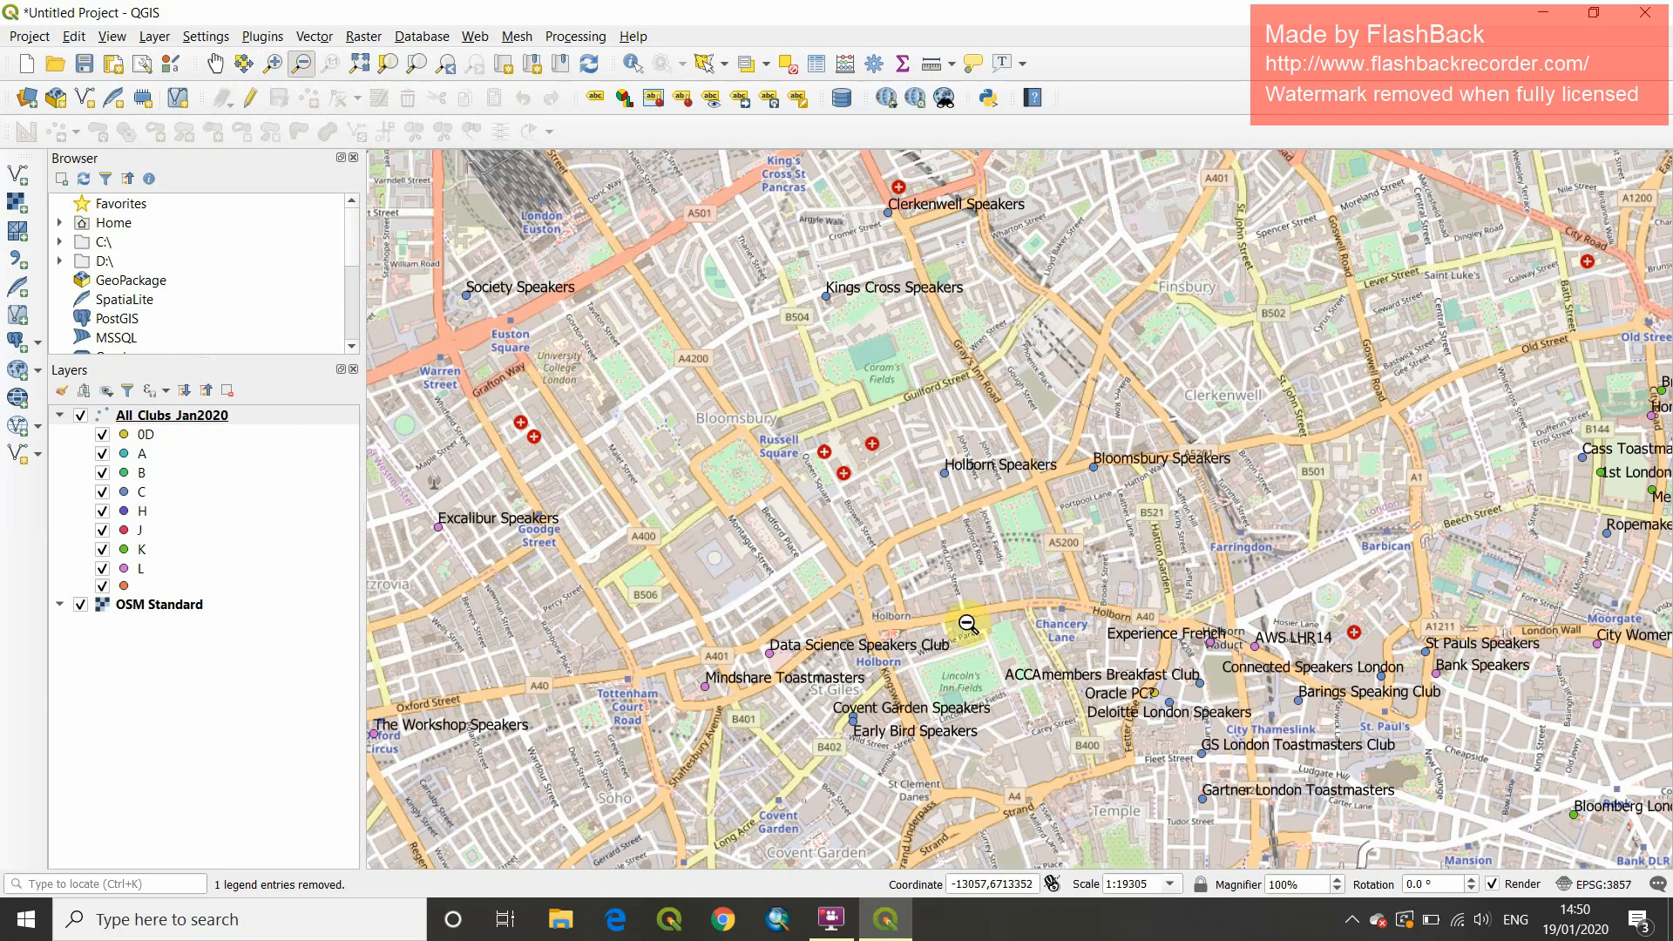
pyautogui.click(975, 624)
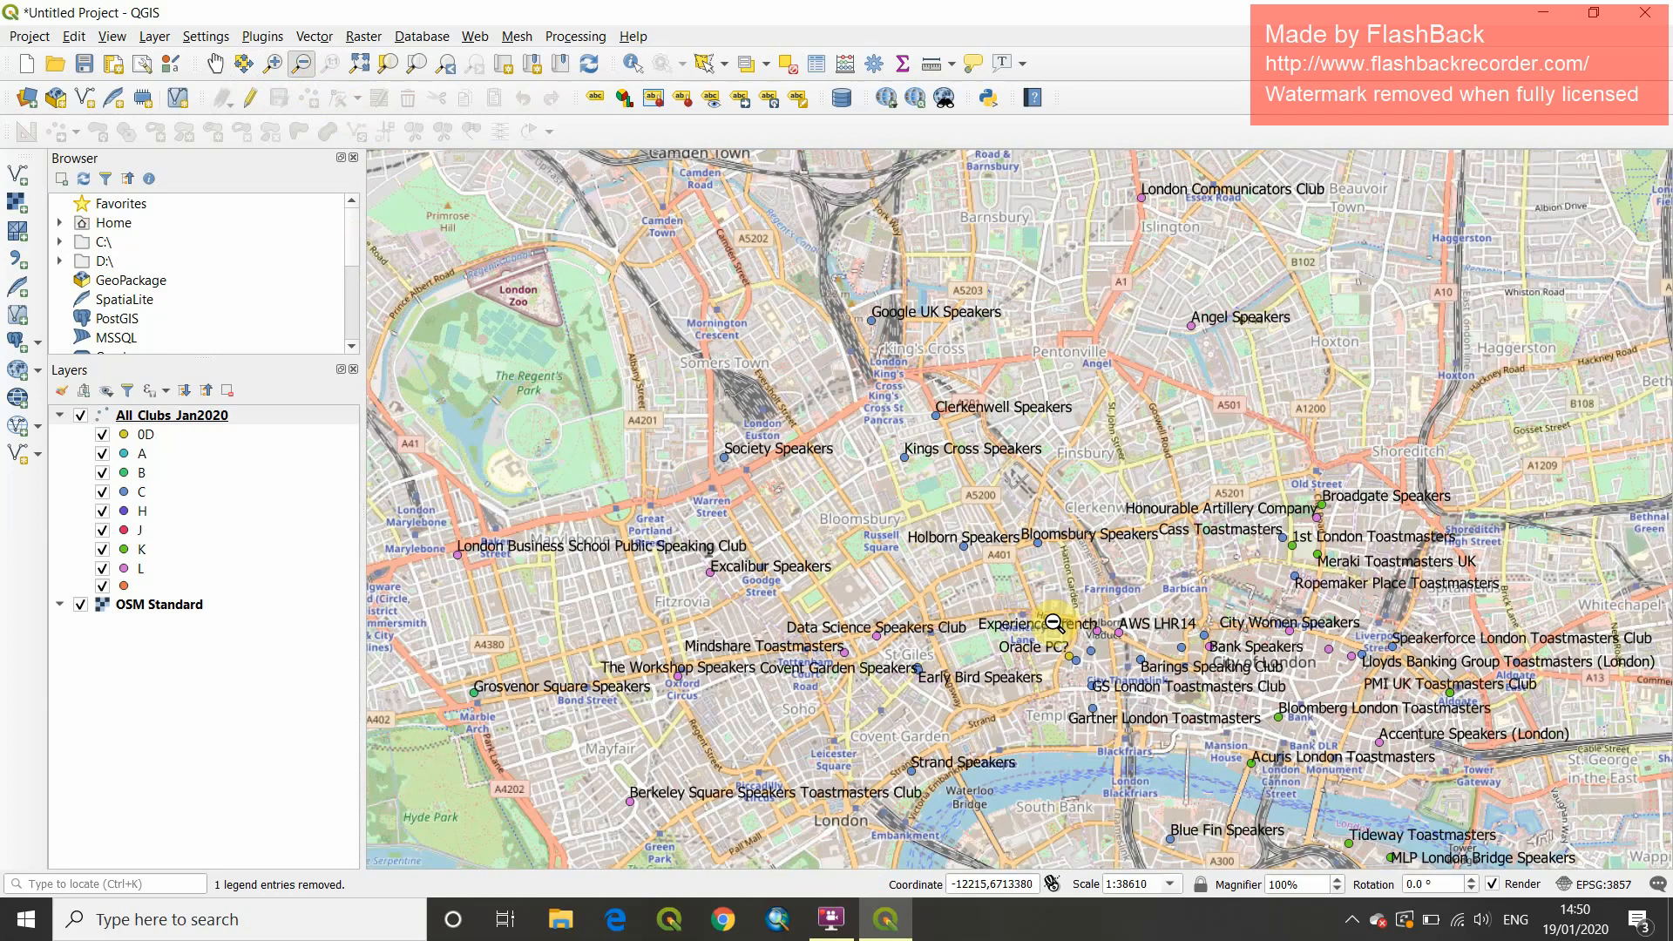